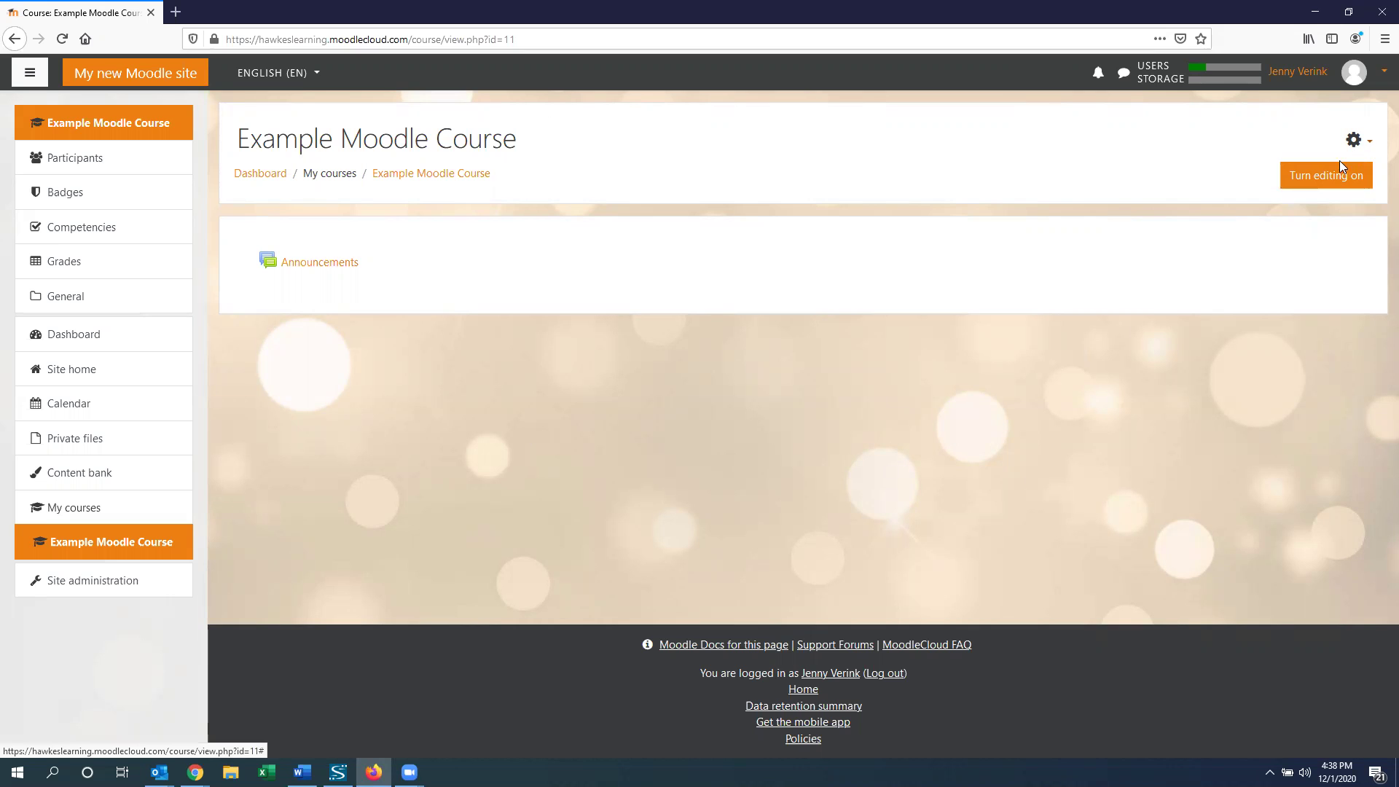
Turn on course editing and add one new topic section below the Announcements section.
left_click(1335, 181)
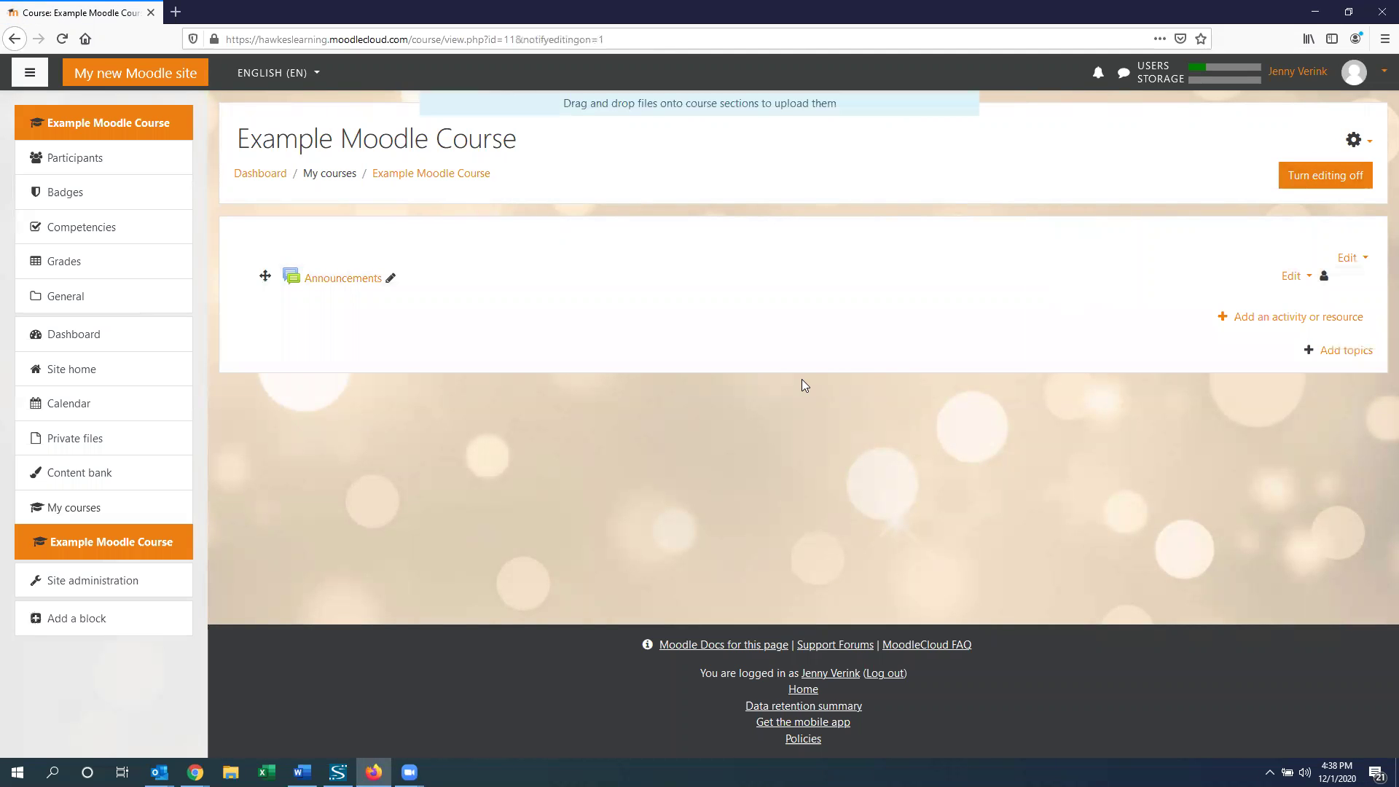
left_click(1328, 357)
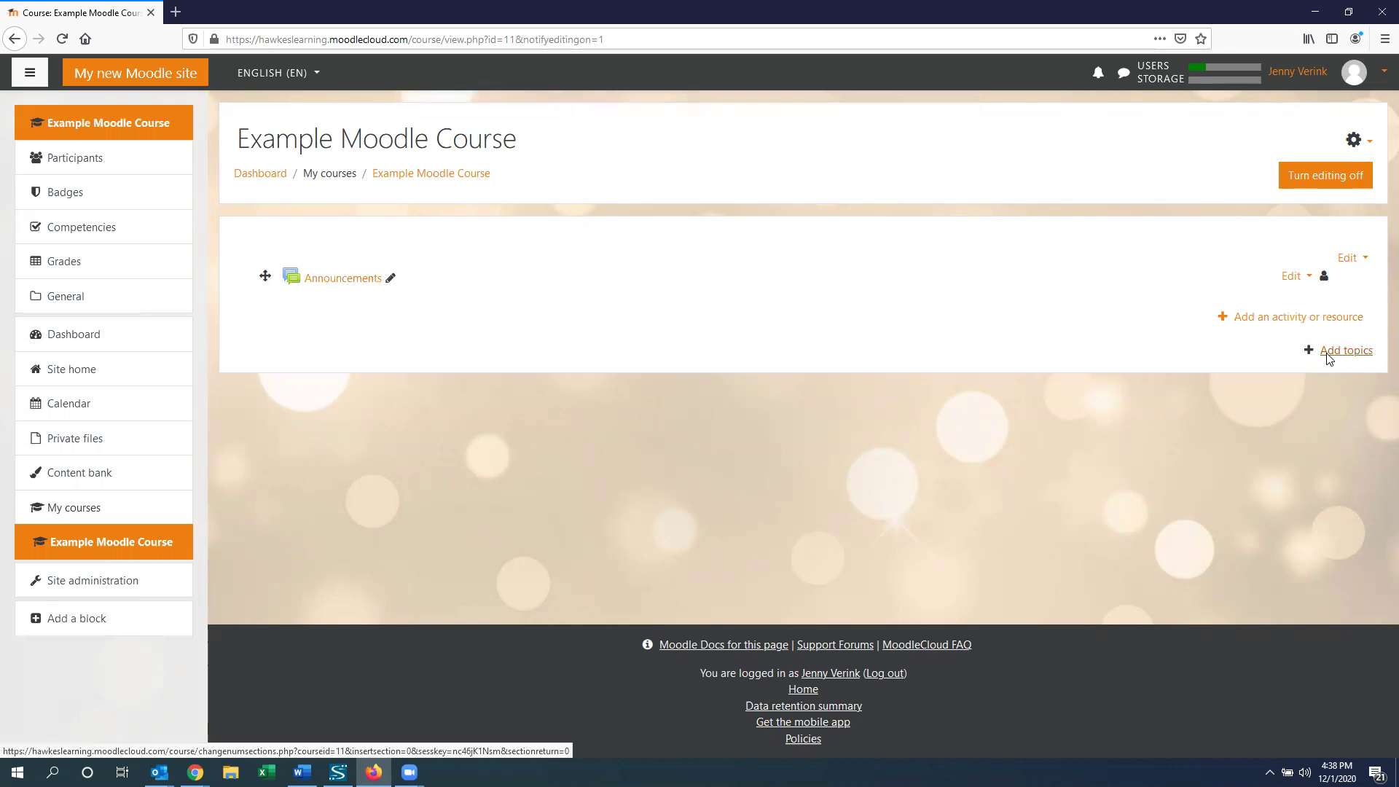
left_click(593, 185)
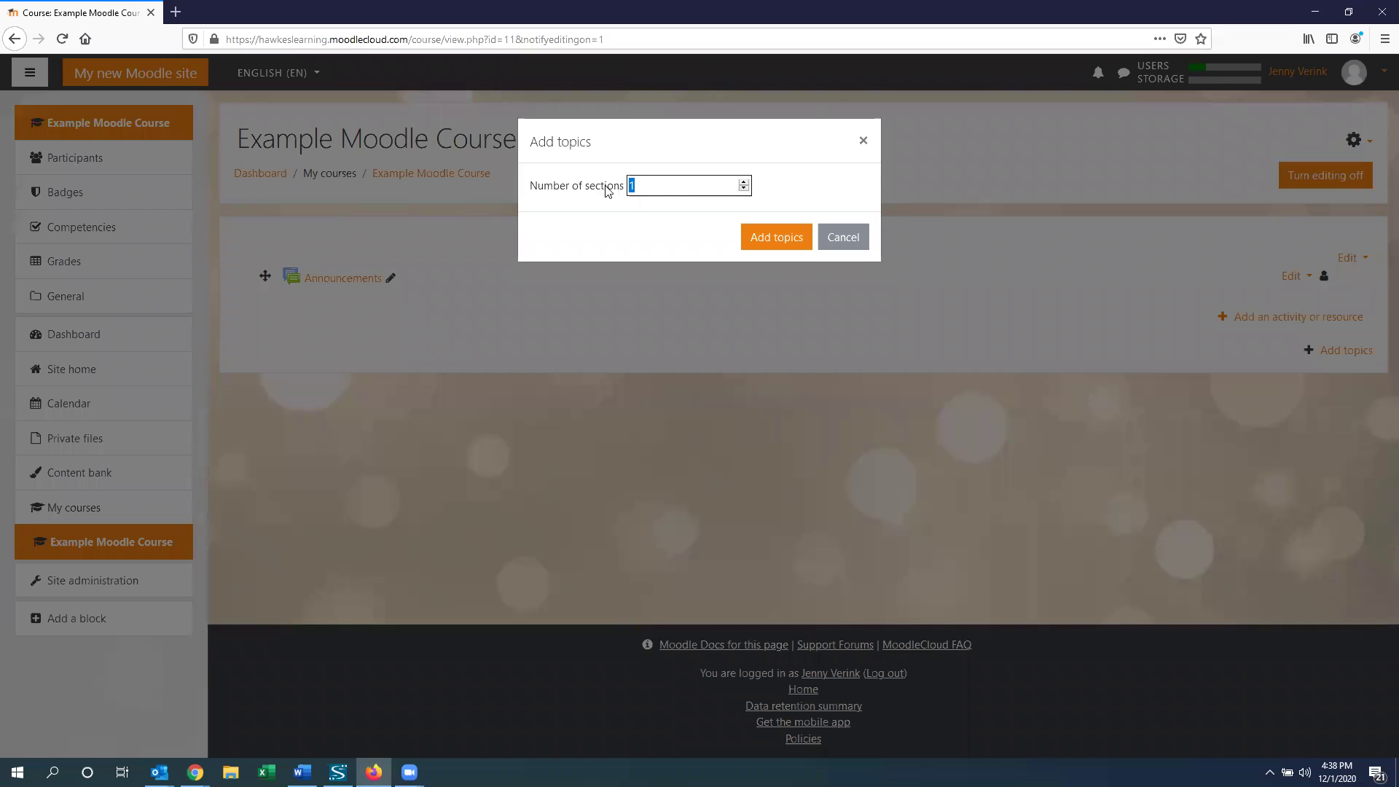
left_click(776, 245)
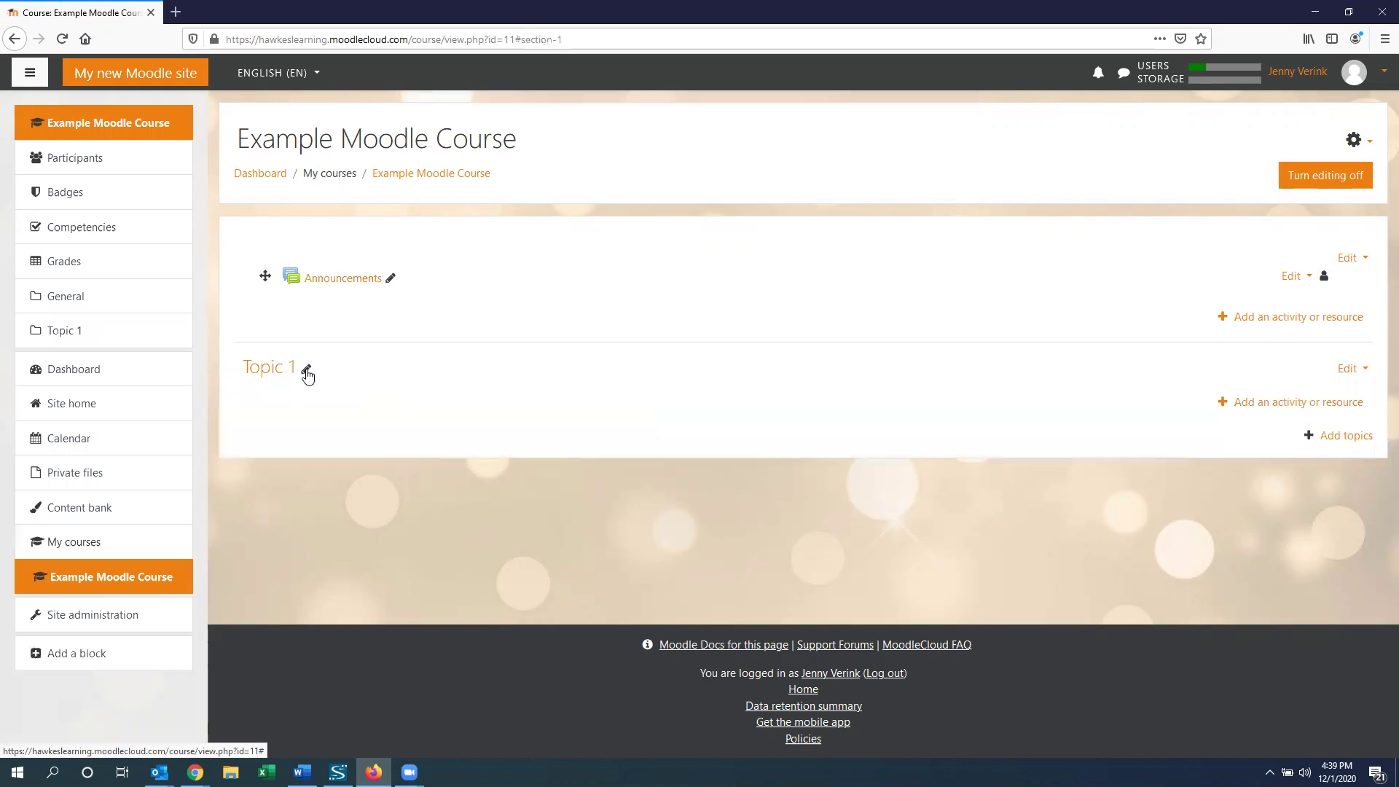
left_click(307, 372)
type("hawkes")
left_click(255, 368)
key("Delete")
type("H")
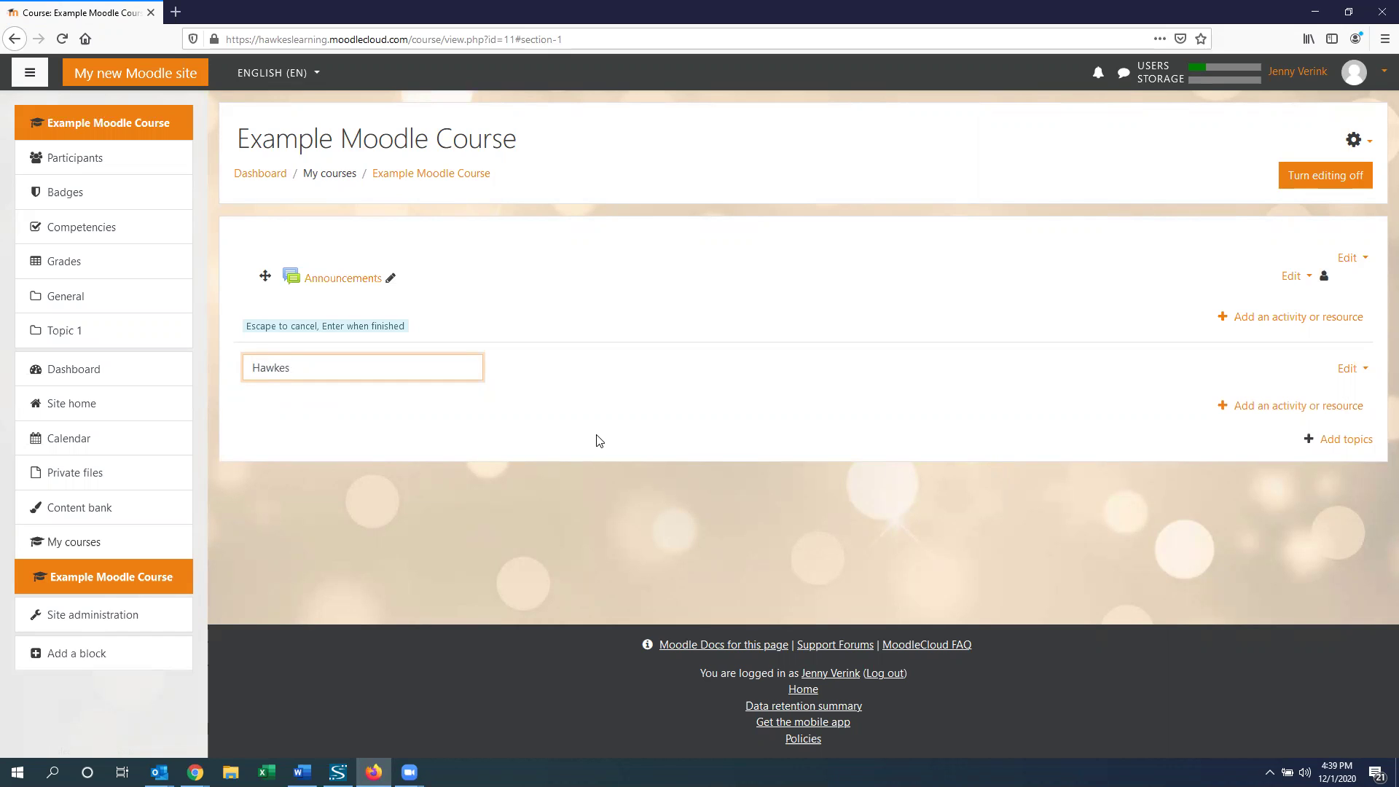
key("Escape")
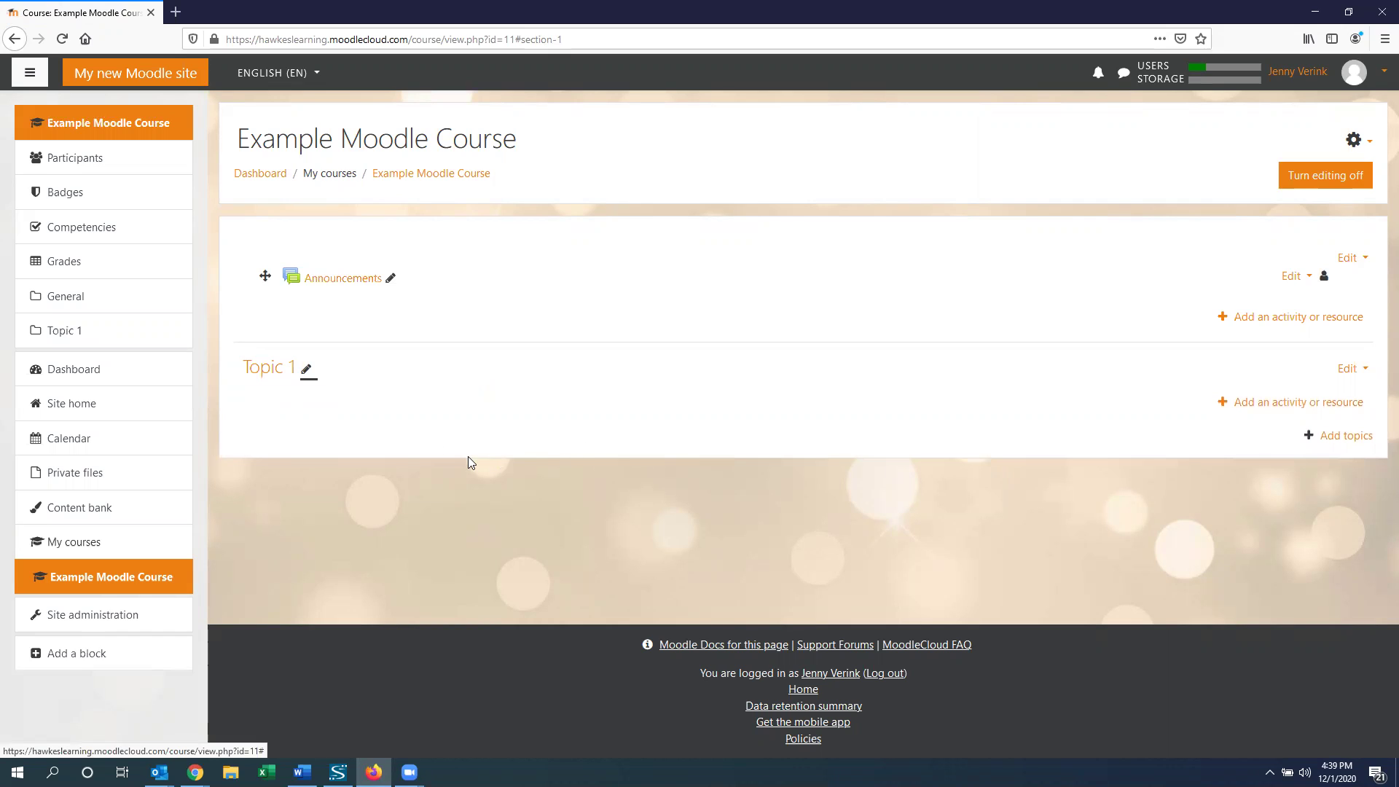
Start an External tool activity in Topic 1 named "Hawkes Syncronization Tool" with Hawkes Tools as the preconfigured tool.
left_click(1265, 405)
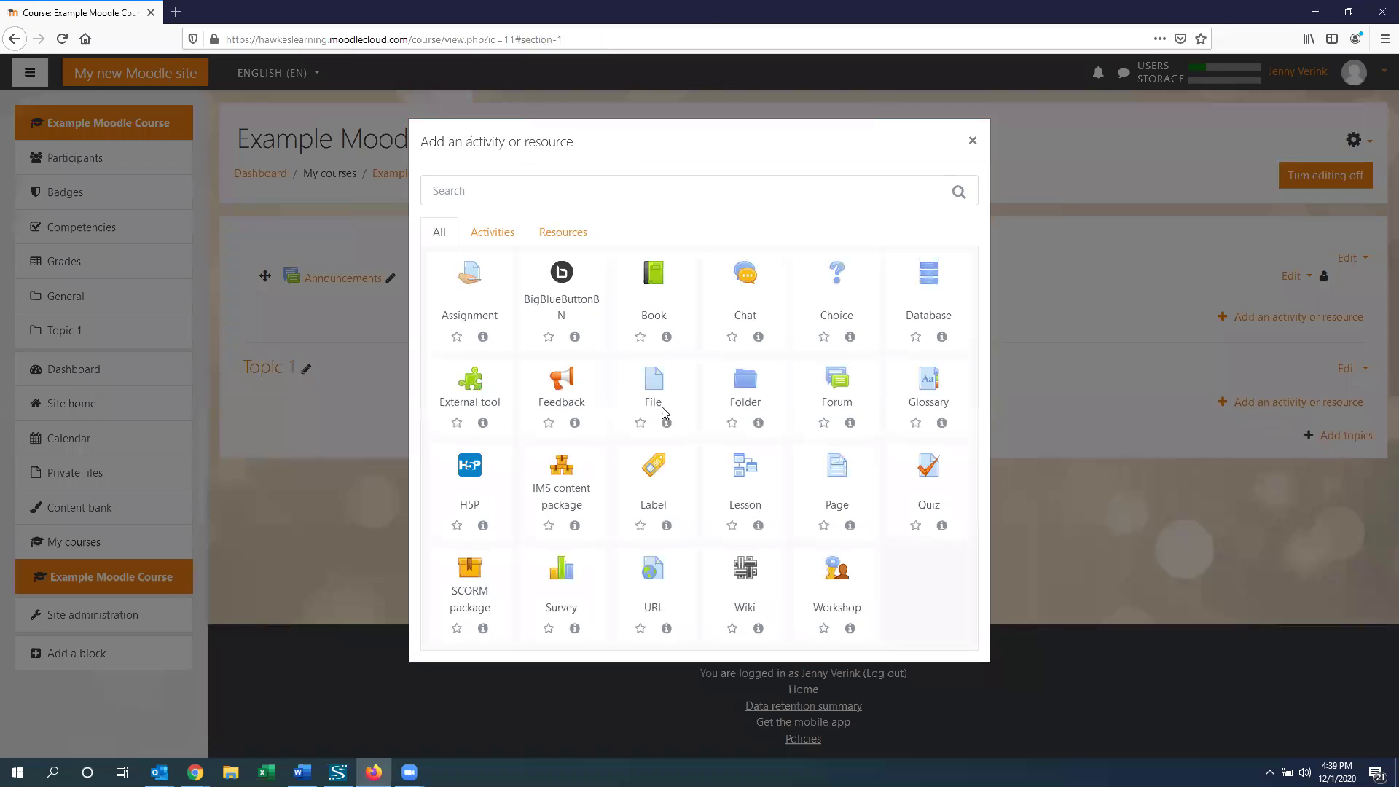
left_click(468, 392)
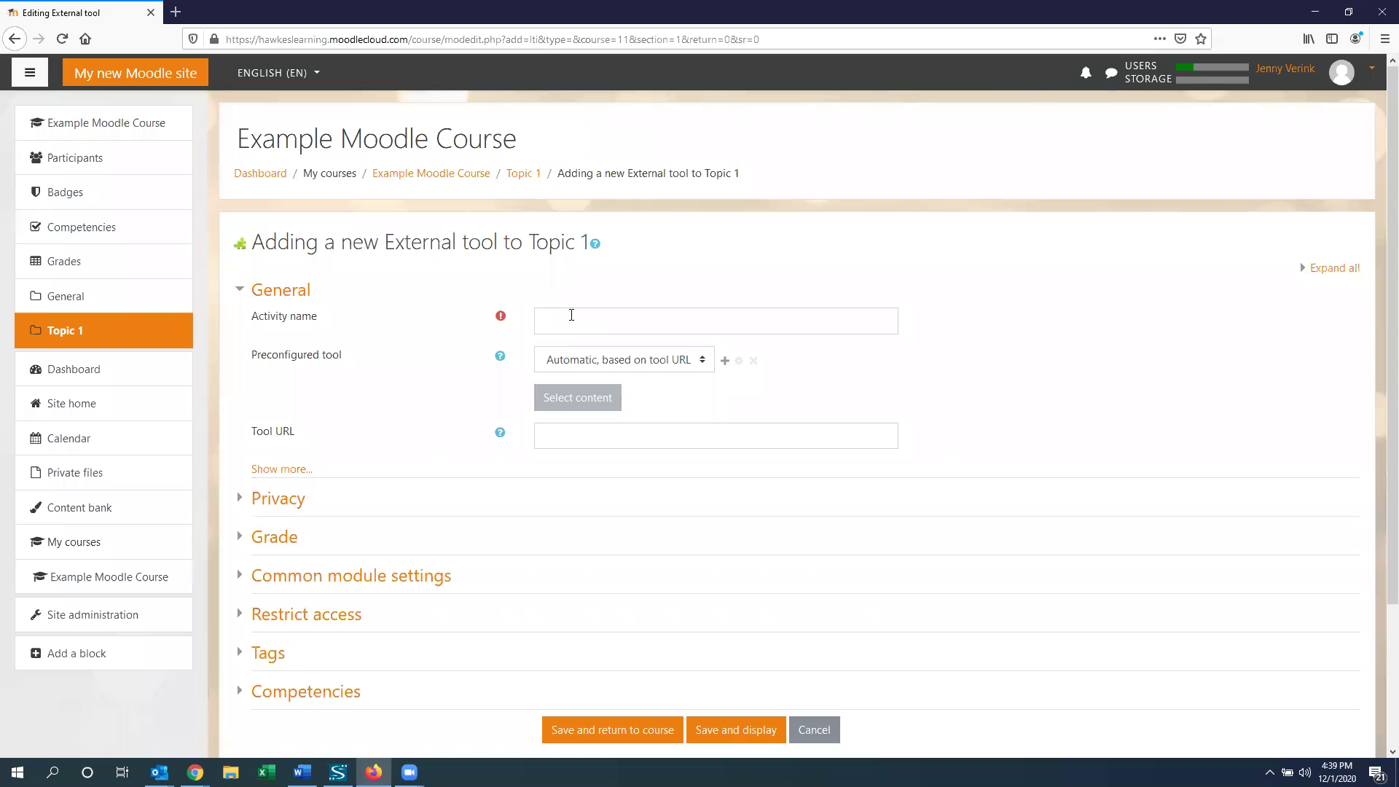
left_click(573, 315)
type("Hawkes Sy")
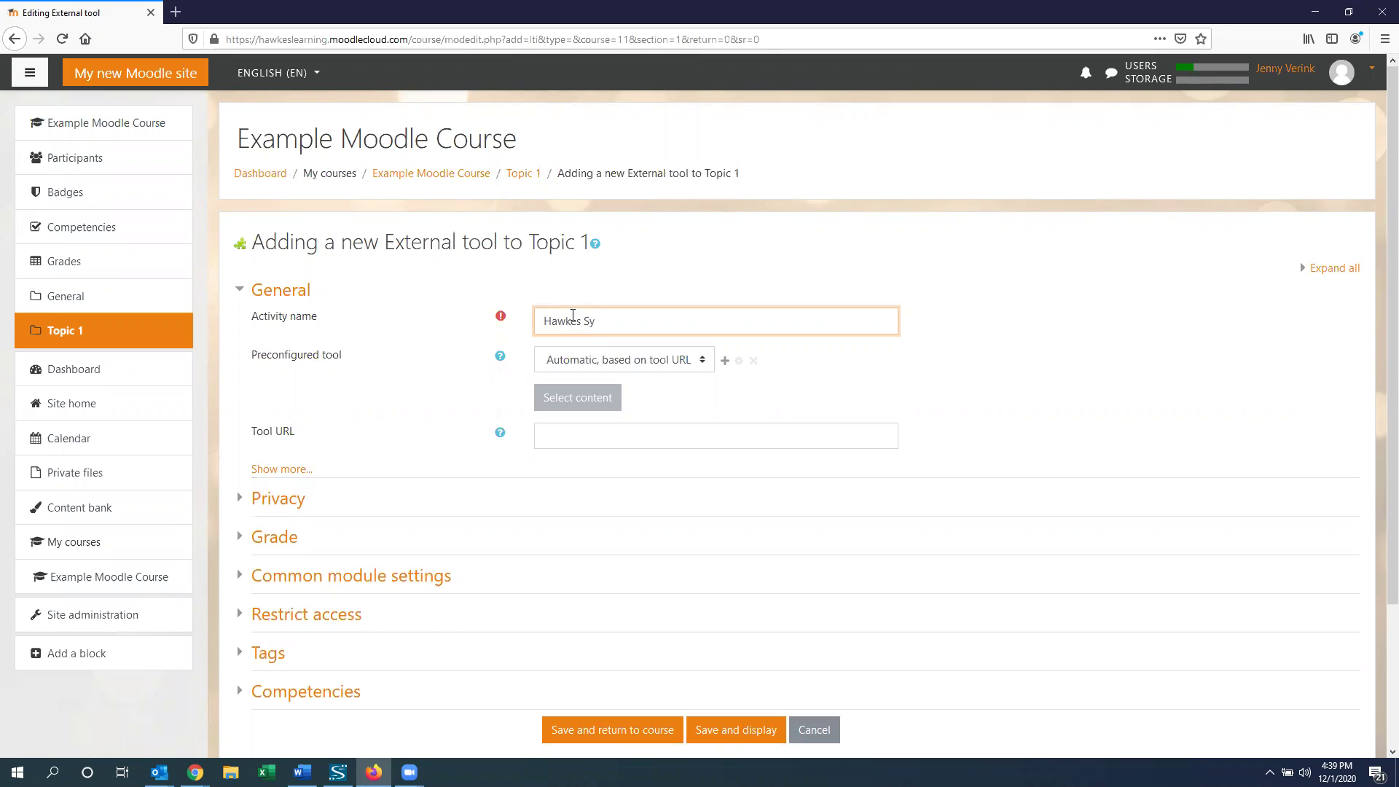
type("ncronization Tool")
left_click(676, 364)
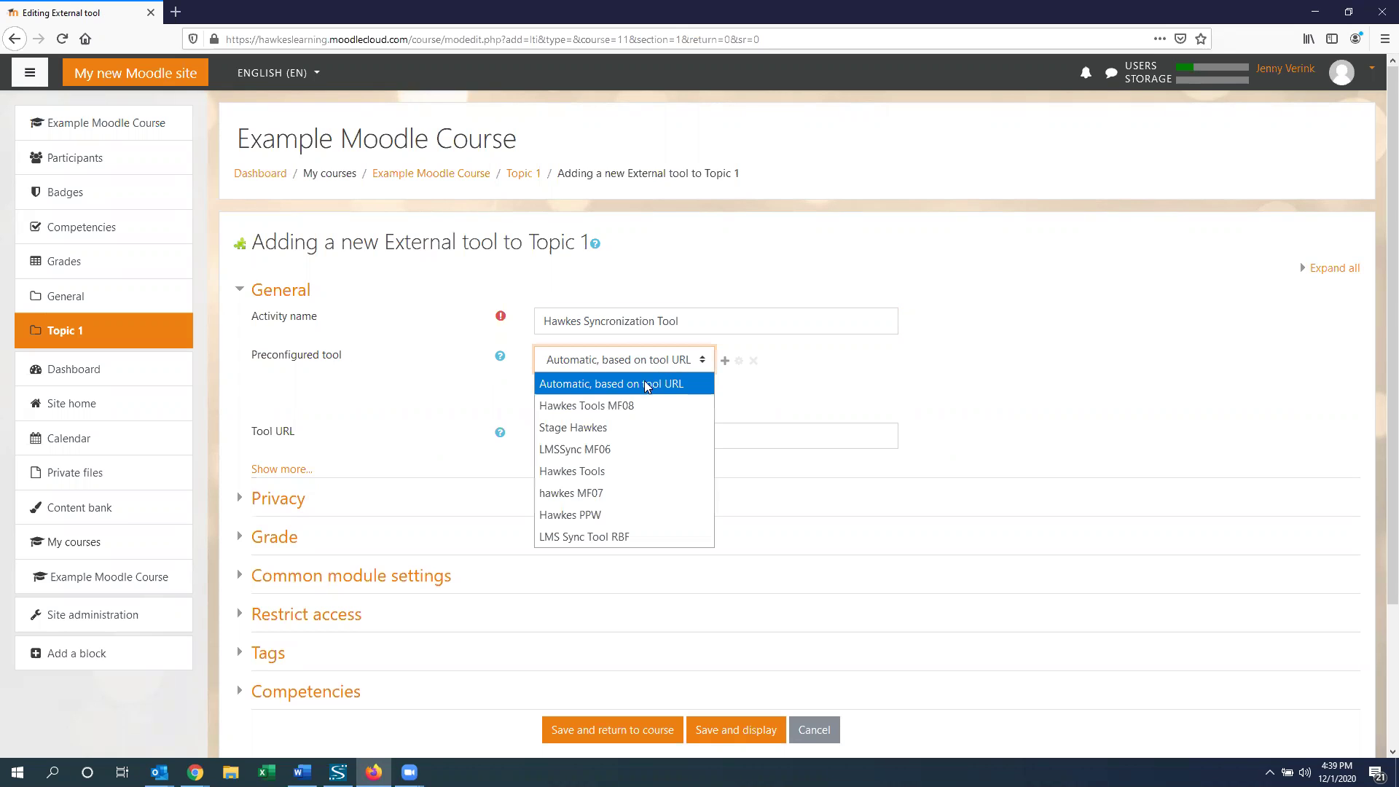
left_click(609, 472)
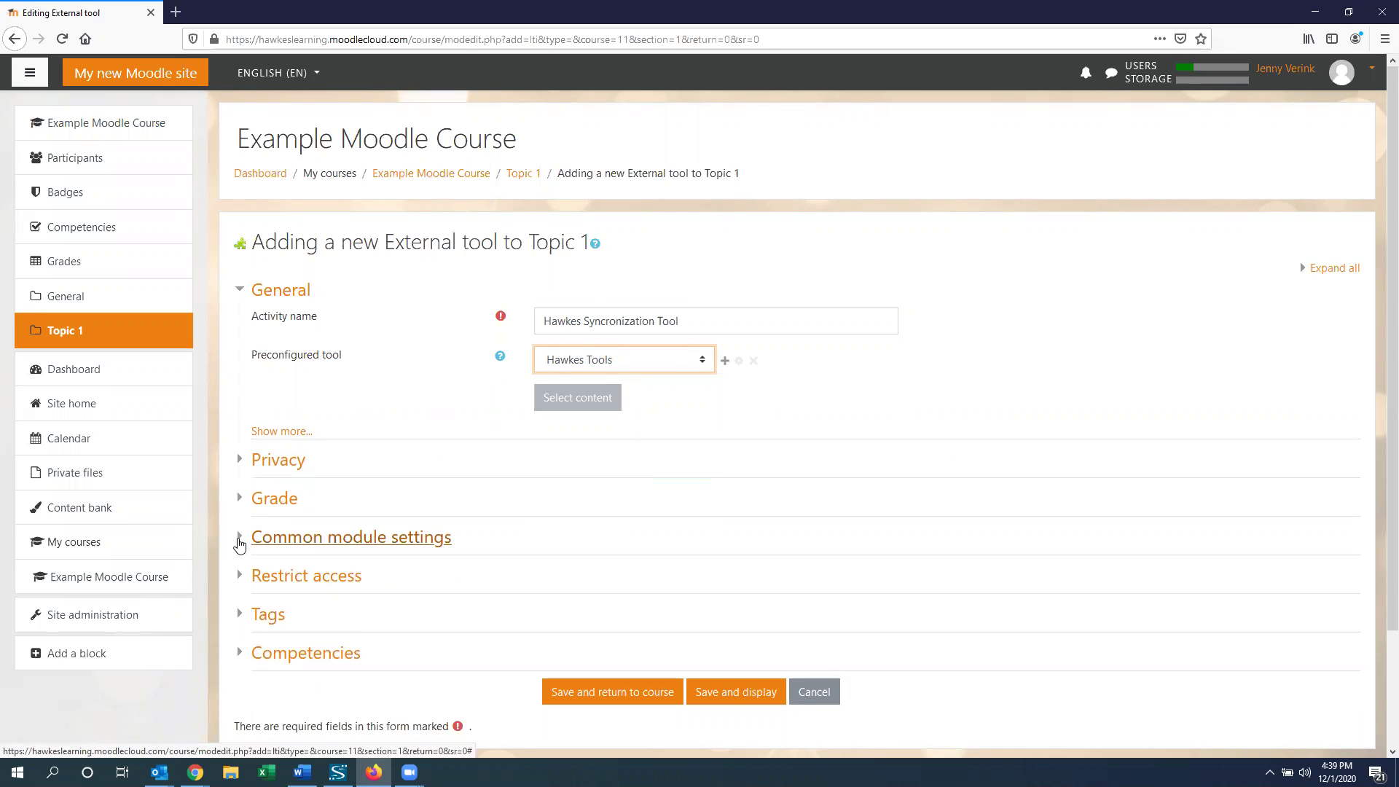
Set the activity's availability to Hide from students in the common module settings, and save it back to the course.
left_click(240, 543)
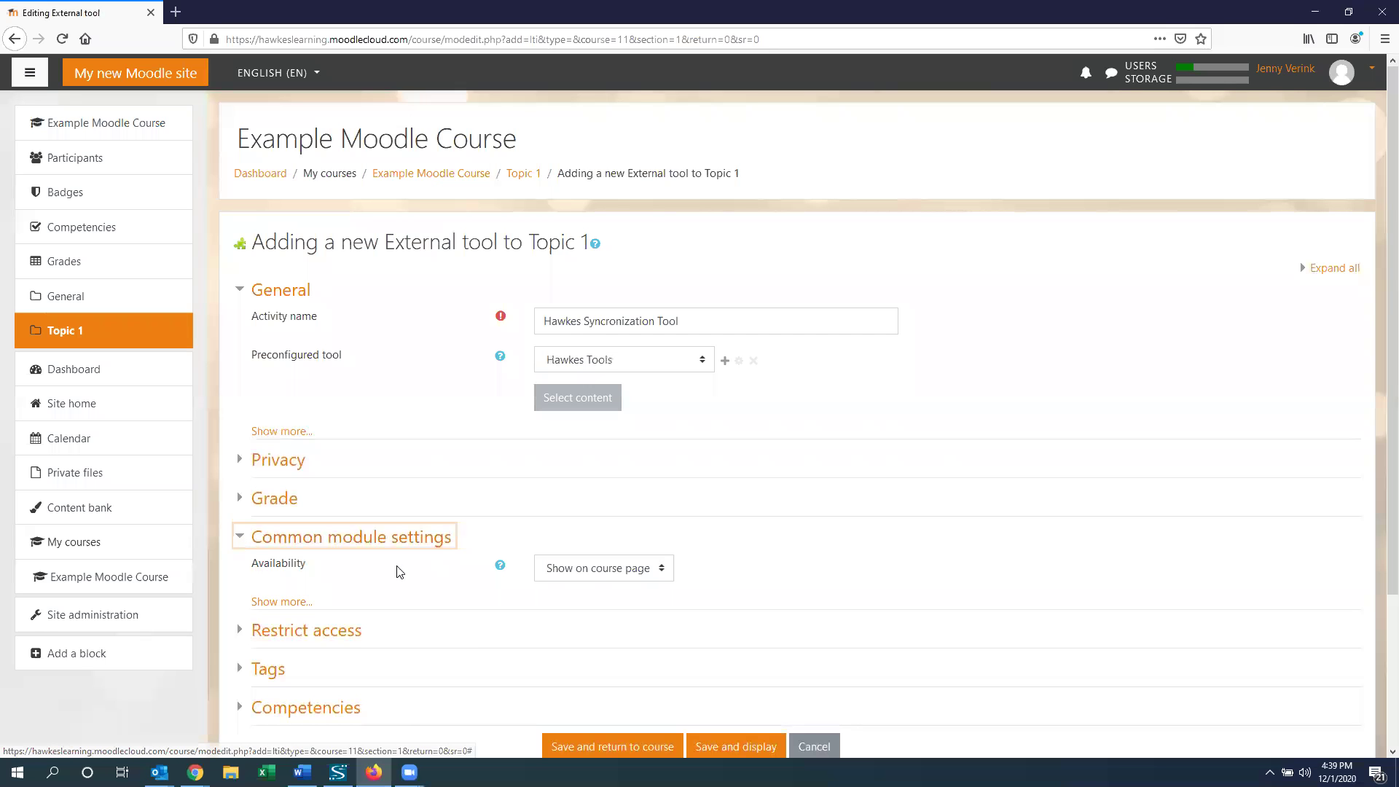
left_click(577, 569)
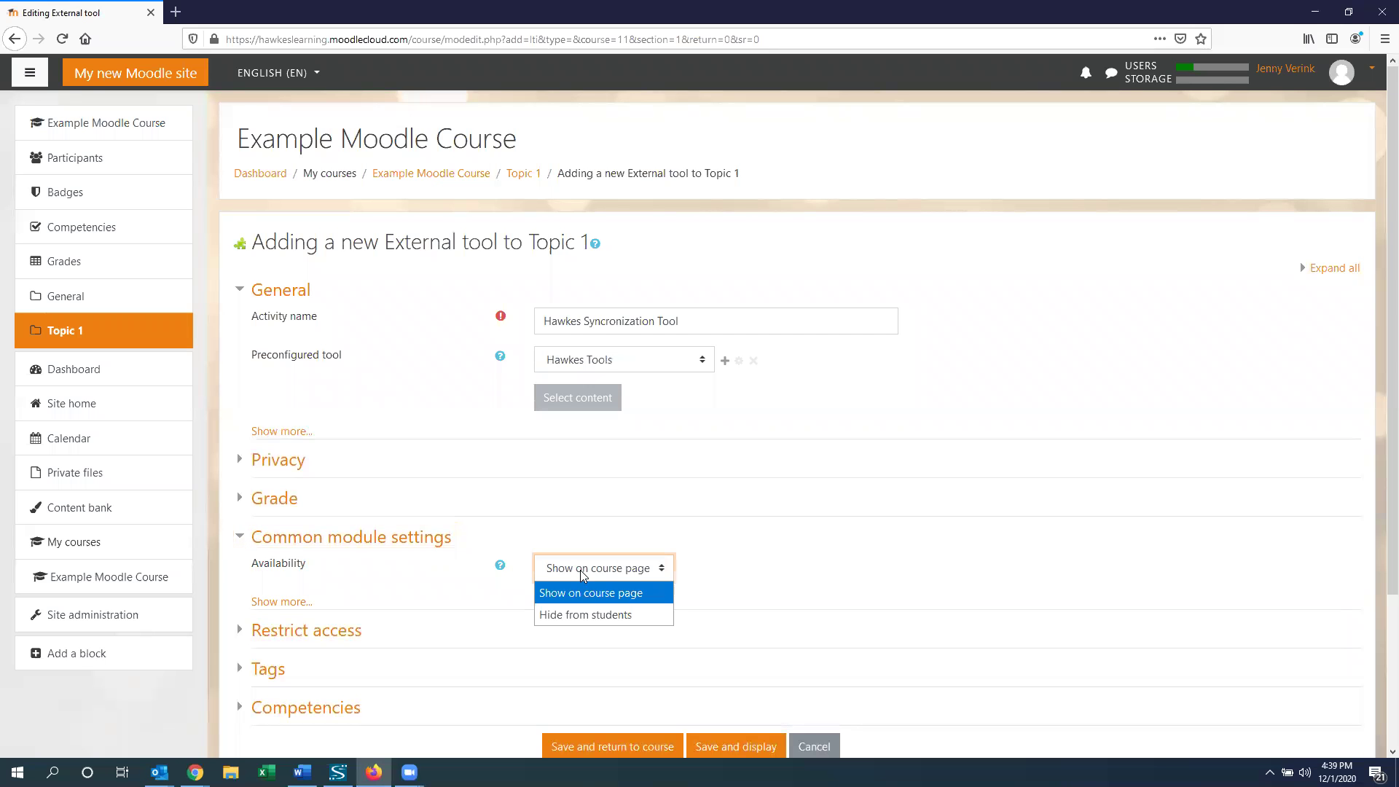
left_click(583, 617)
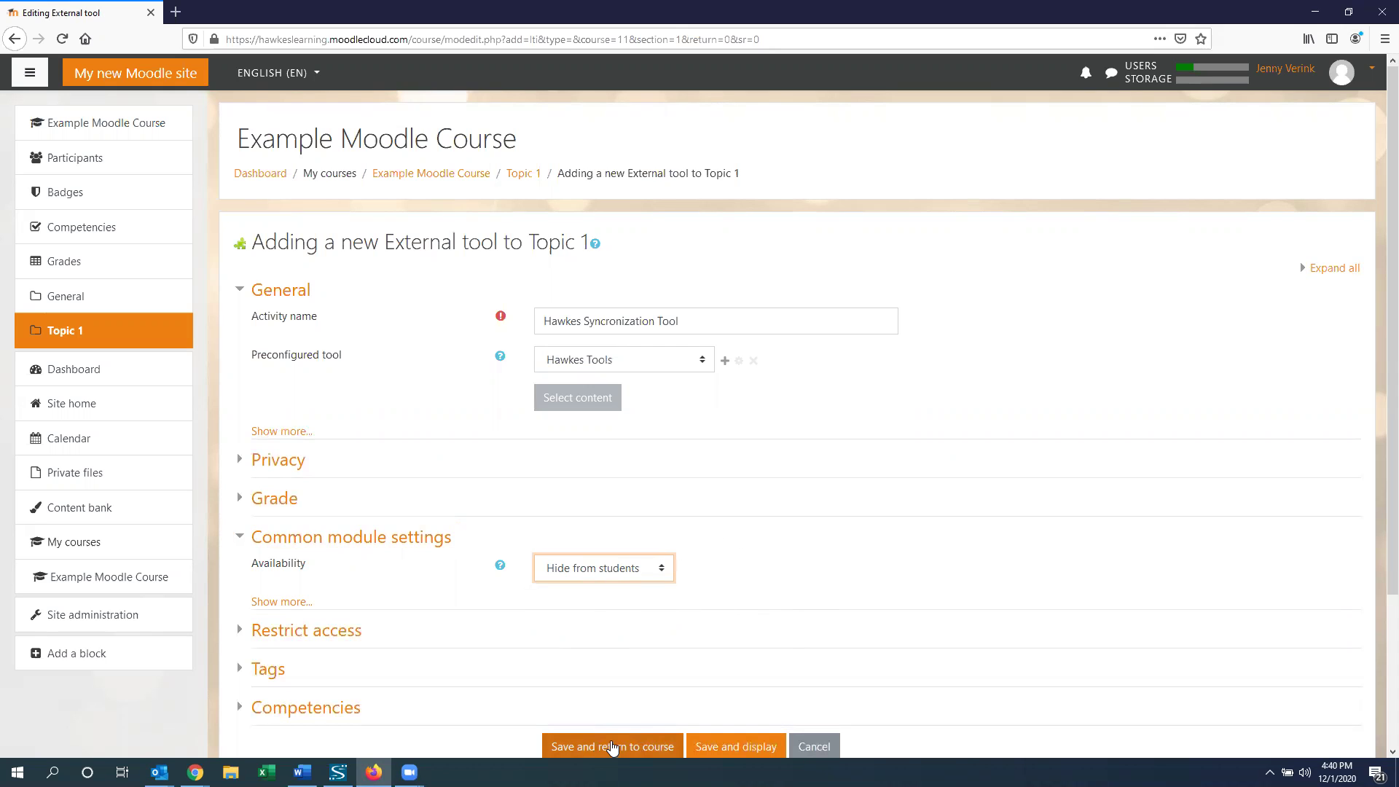
left_click(612, 747)
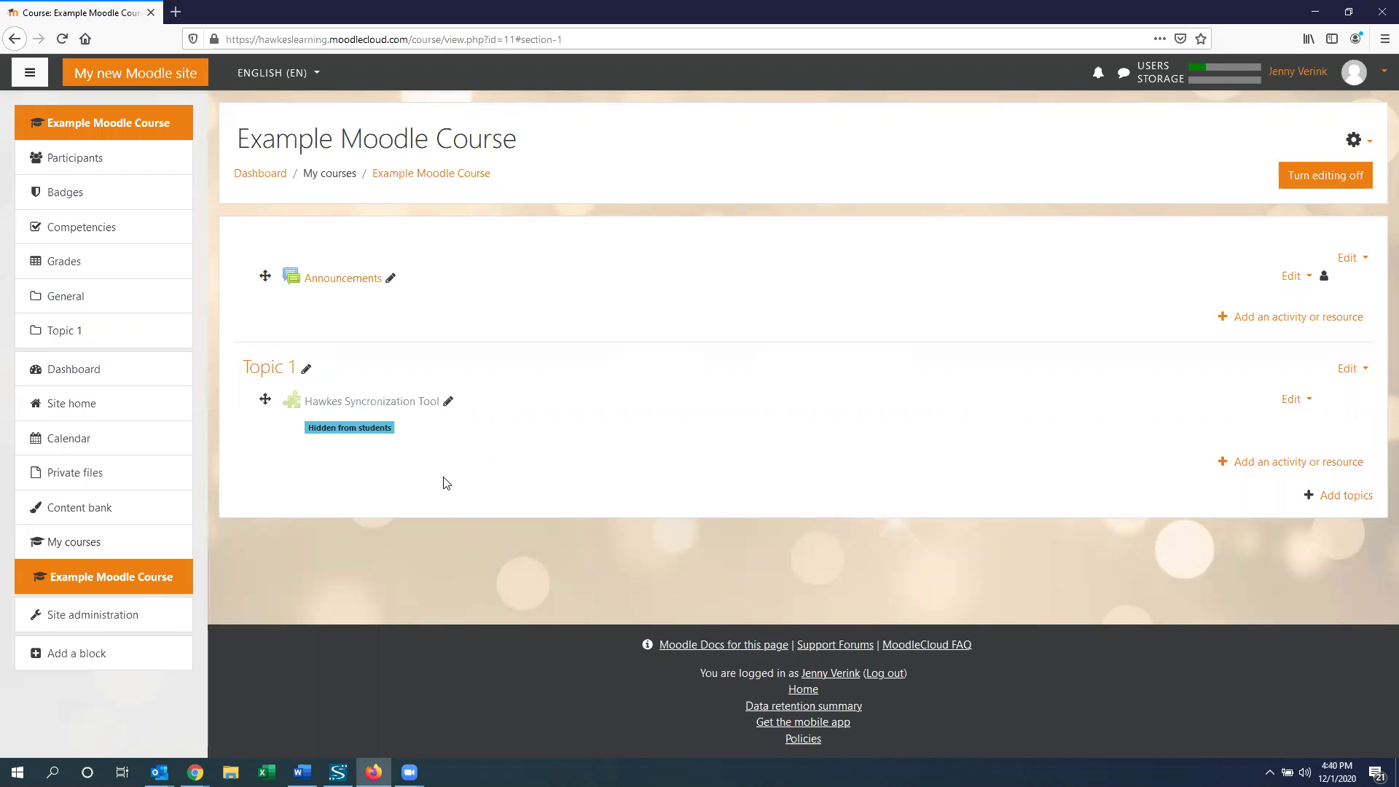
Open the Hawkes Syncronization Tool and sign in as instructor with the saved account email and password.
left_click(354, 403)
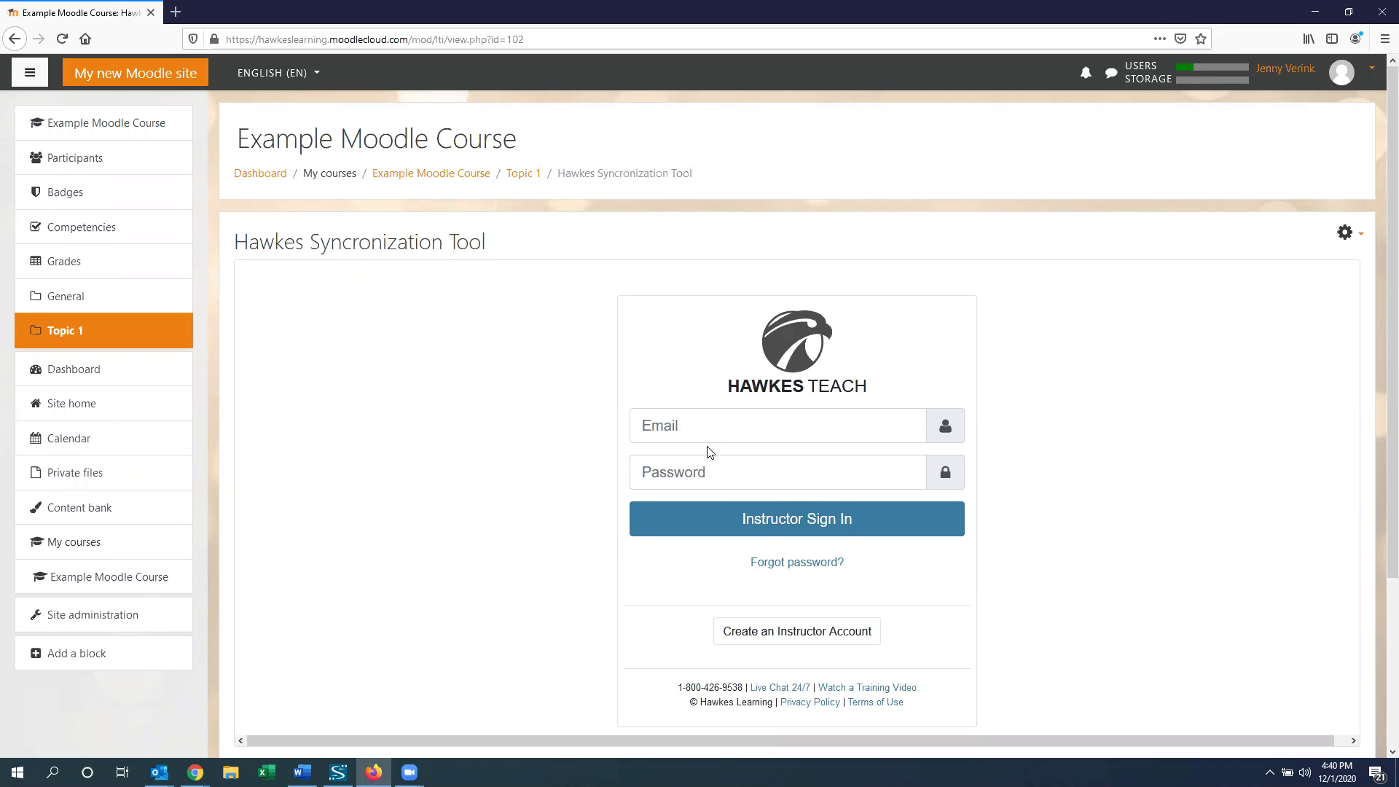
left_click(691, 417)
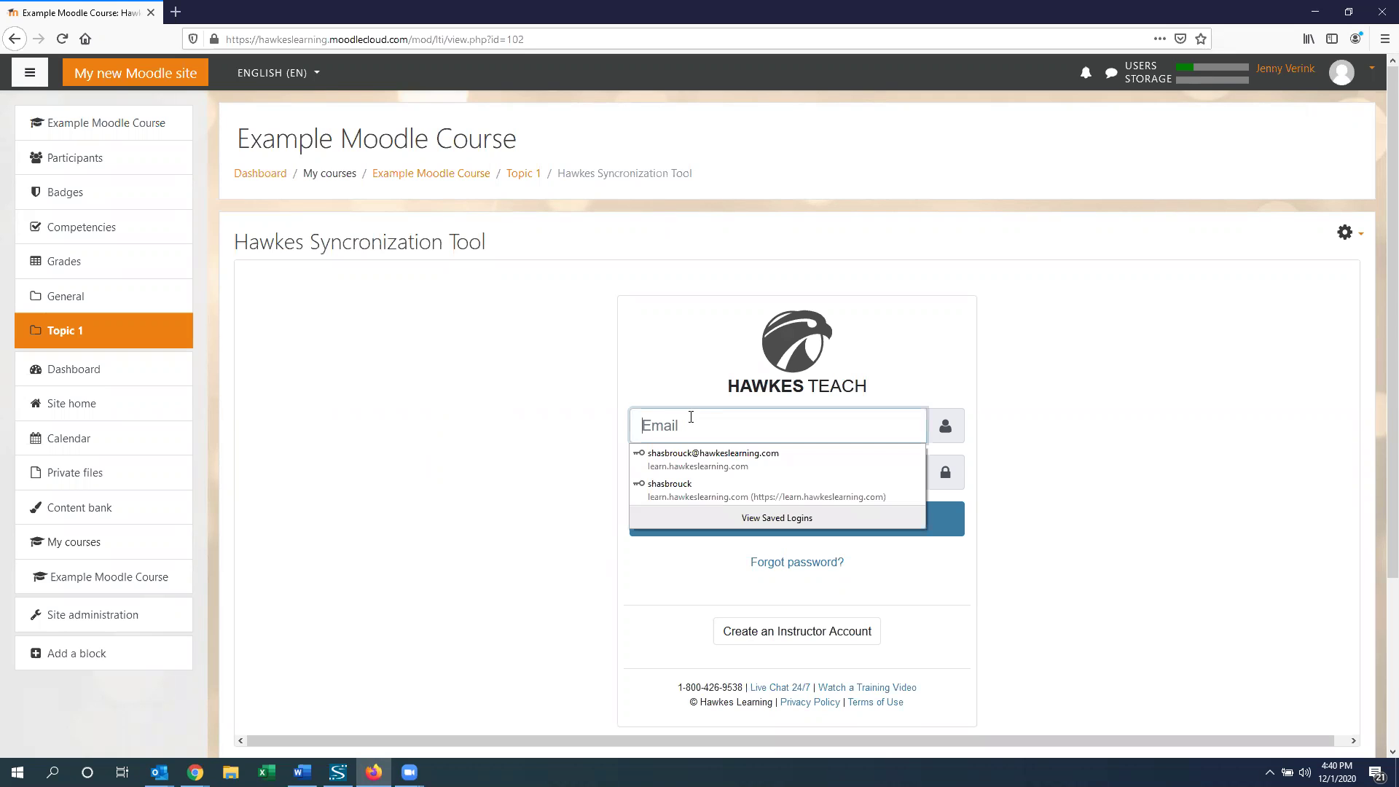
left_click(697, 459)
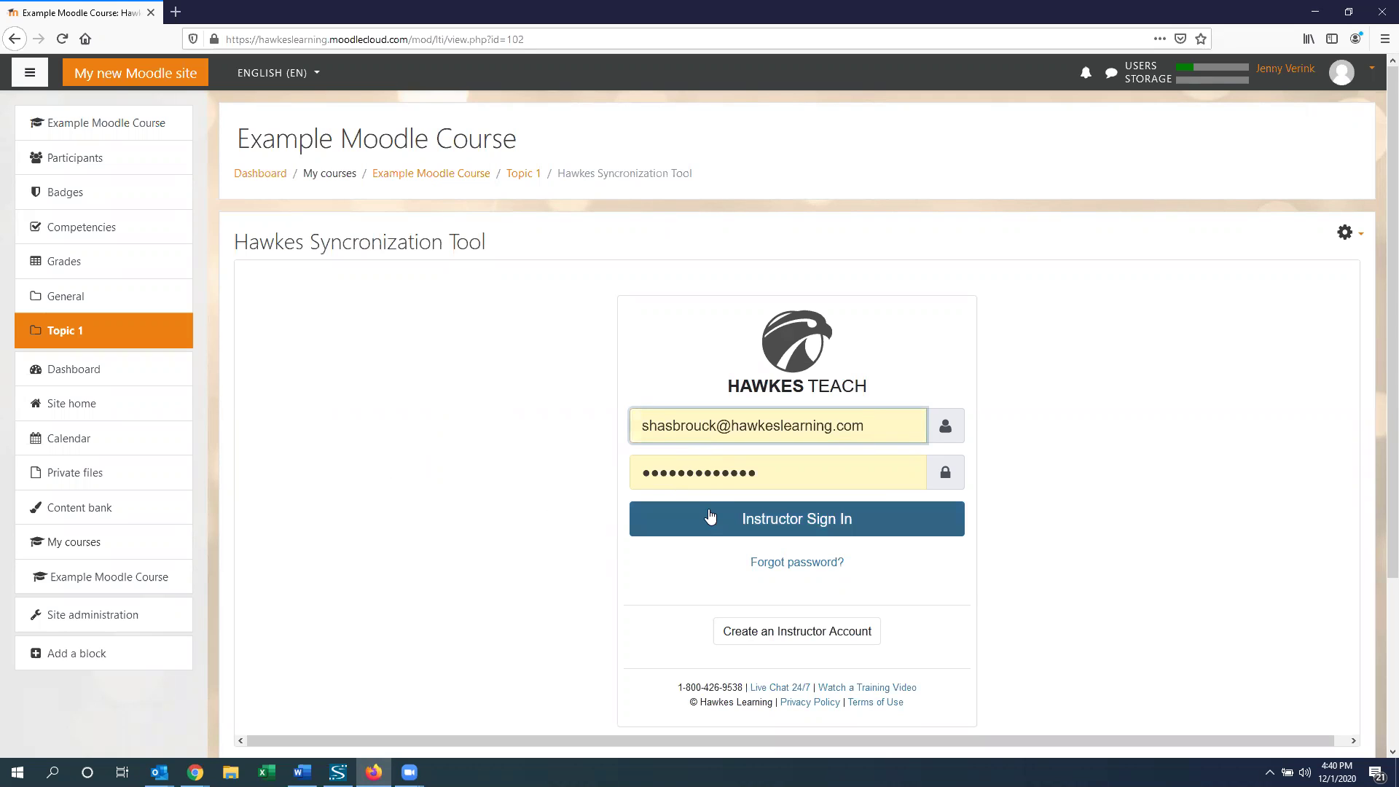
left_click(711, 515)
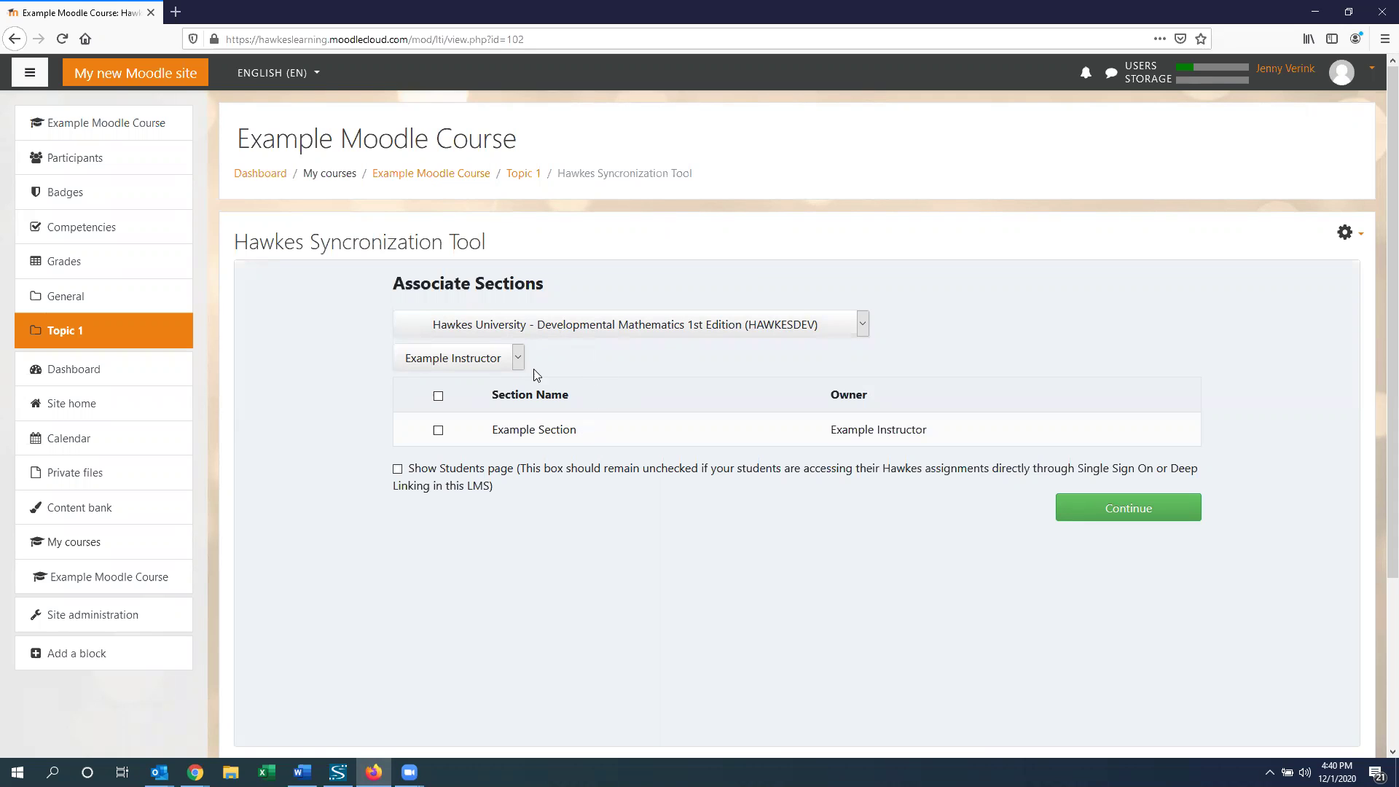
Associate Example Section of Developmental Mathematics 1st Edition (HAWKESDEV) with the course and continue to the assignment mappings.
left_click(583, 325)
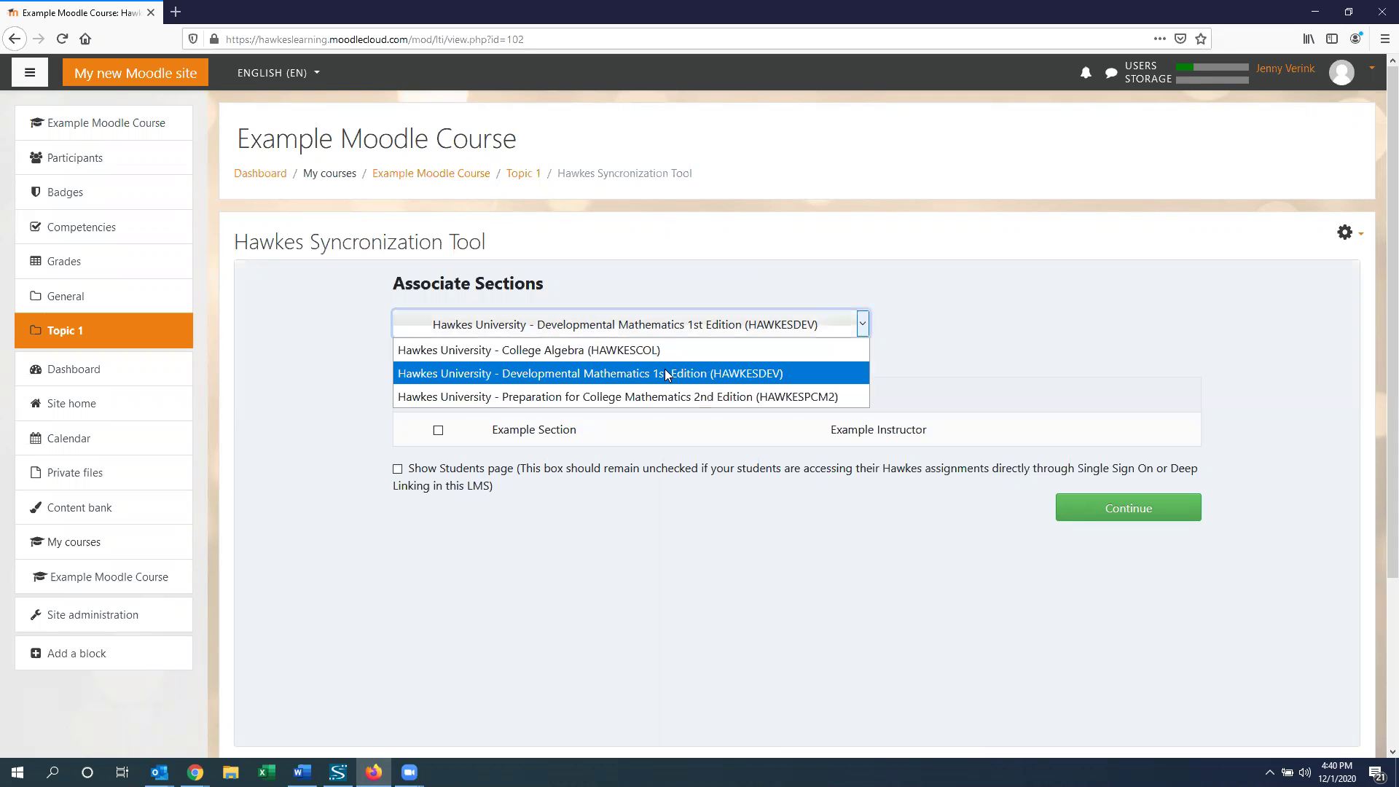
left_click(994, 342)
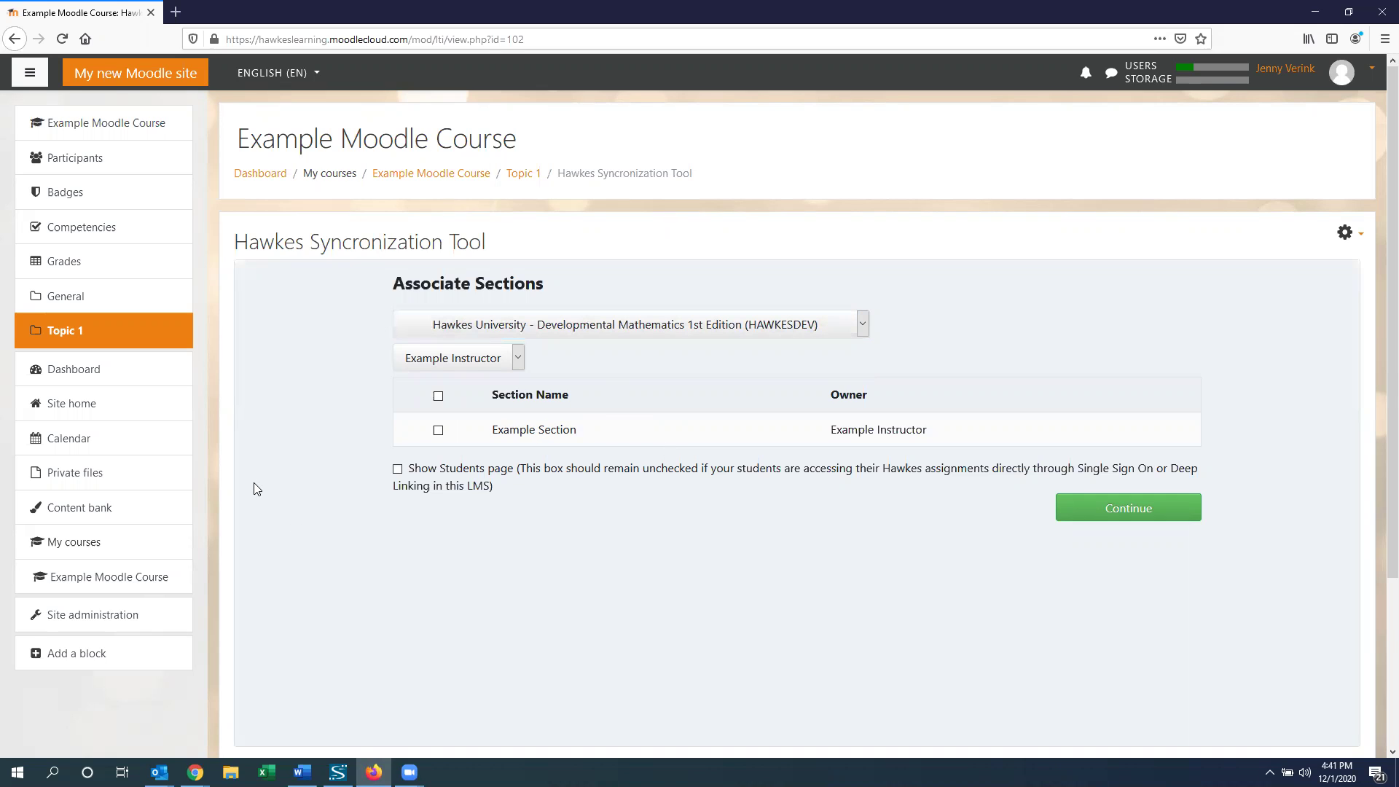
left_click(438, 431)
left_click(1104, 514)
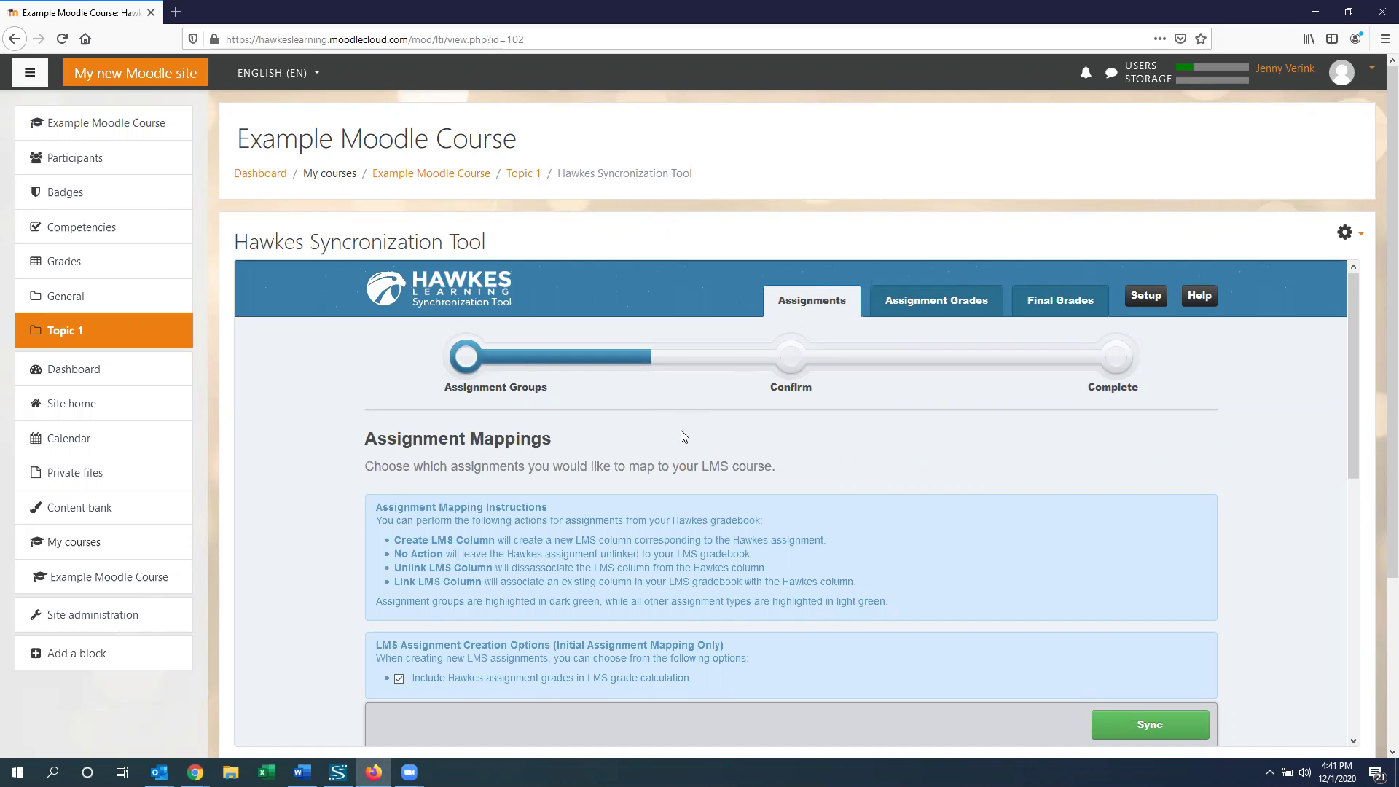
Select lessons 1.1, 1.2 and 1.3 in the Assignment Mappings list for linking to LMS columns.
scroll(681, 433, "down", 5)
scroll(681, 437, "down", 2)
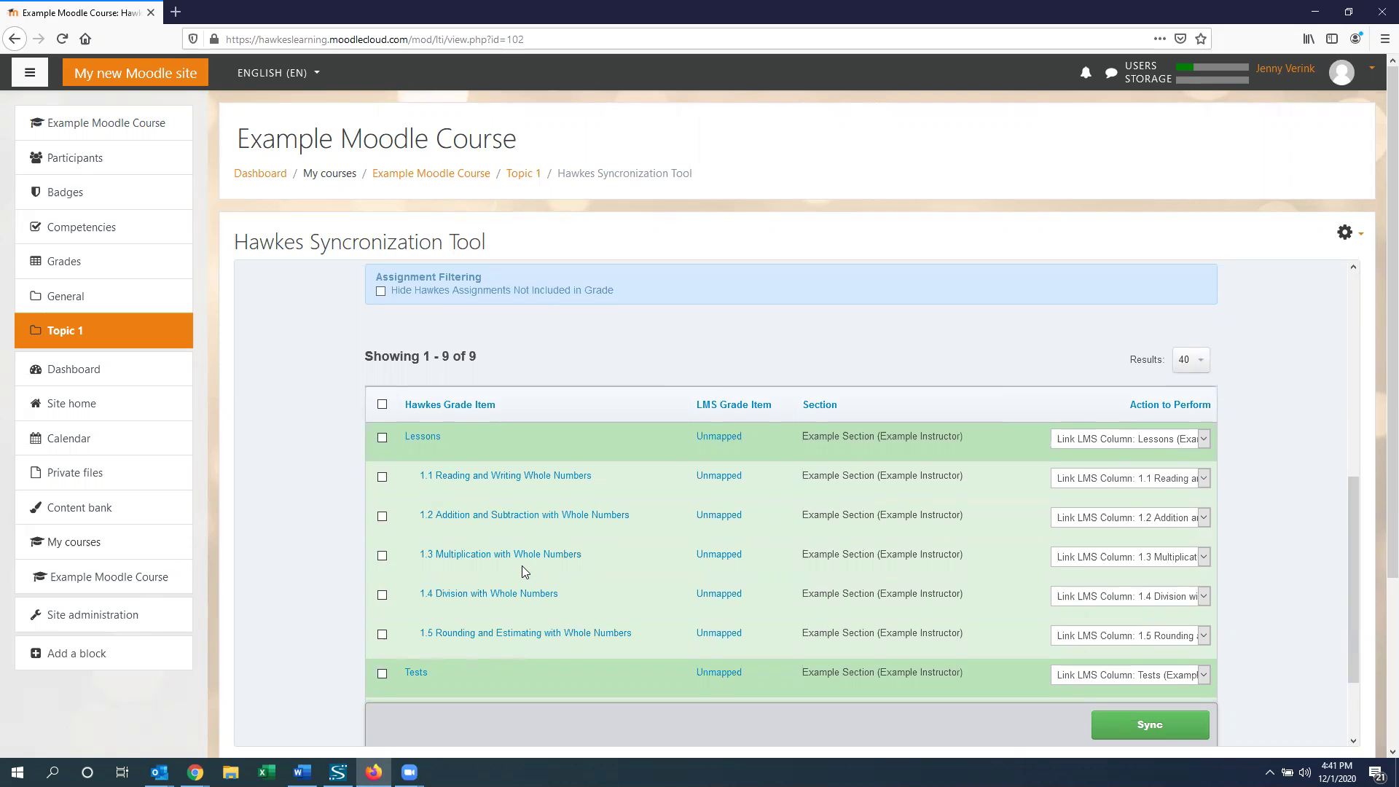
scroll(520, 572, "down", 2)
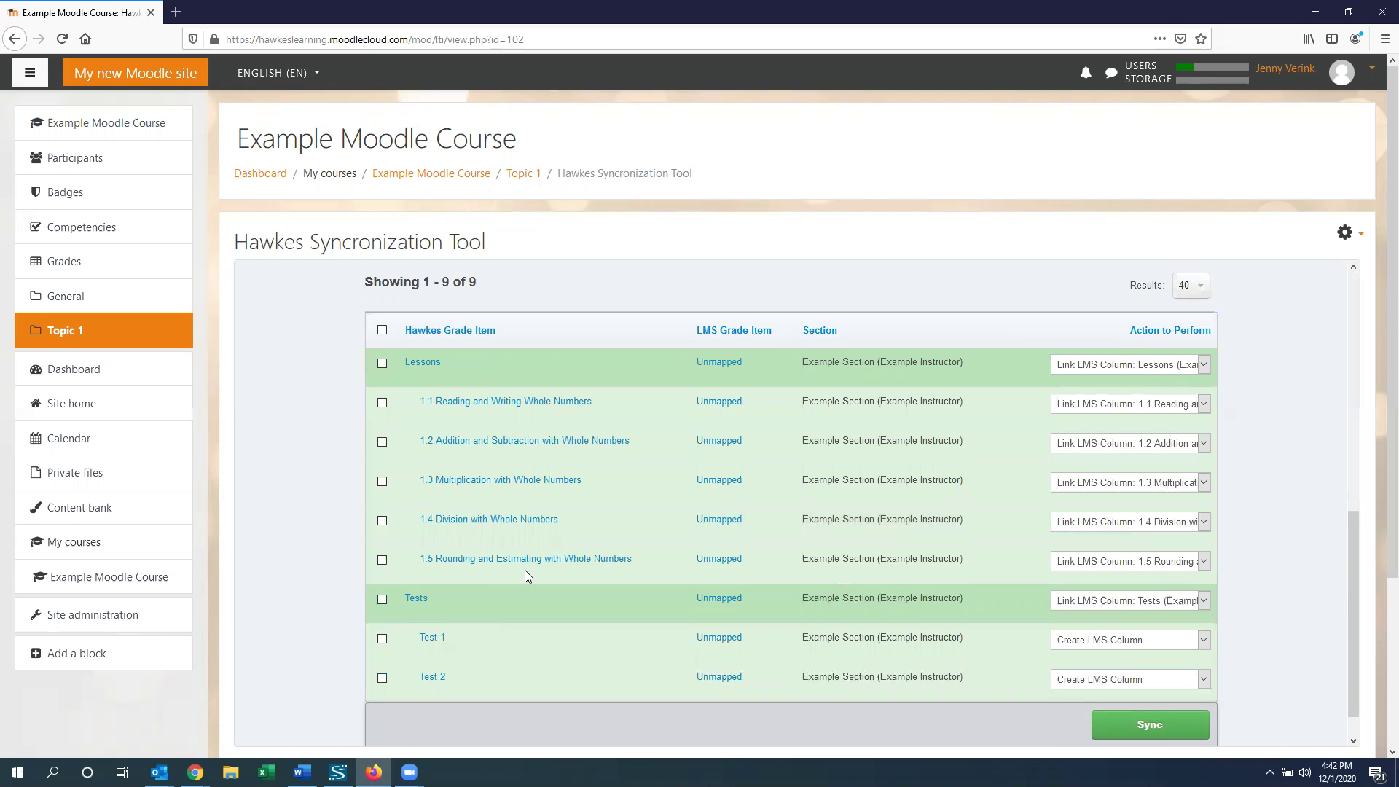
scroll(525, 570, "down", 1)
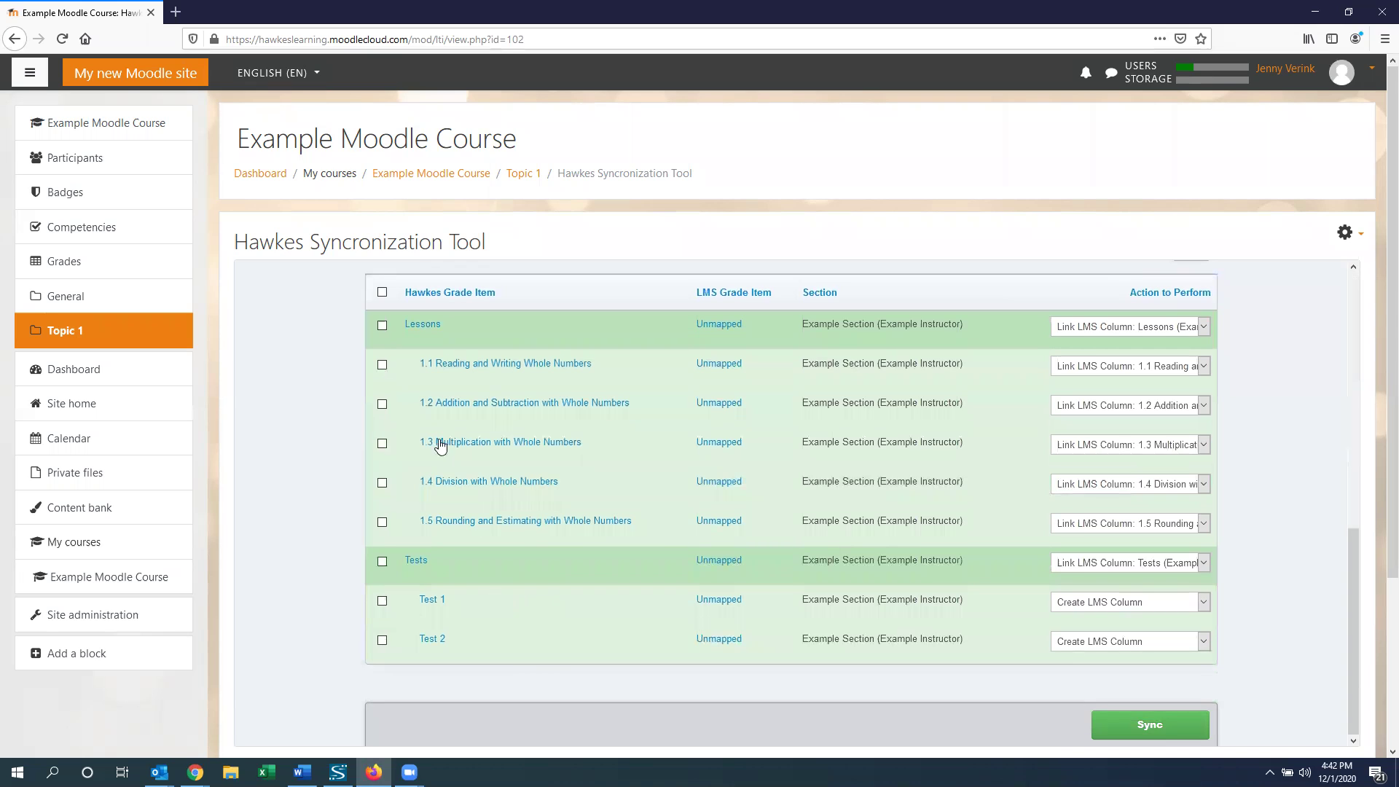
left_click(382, 366)
left_click(382, 405)
left_click(382, 444)
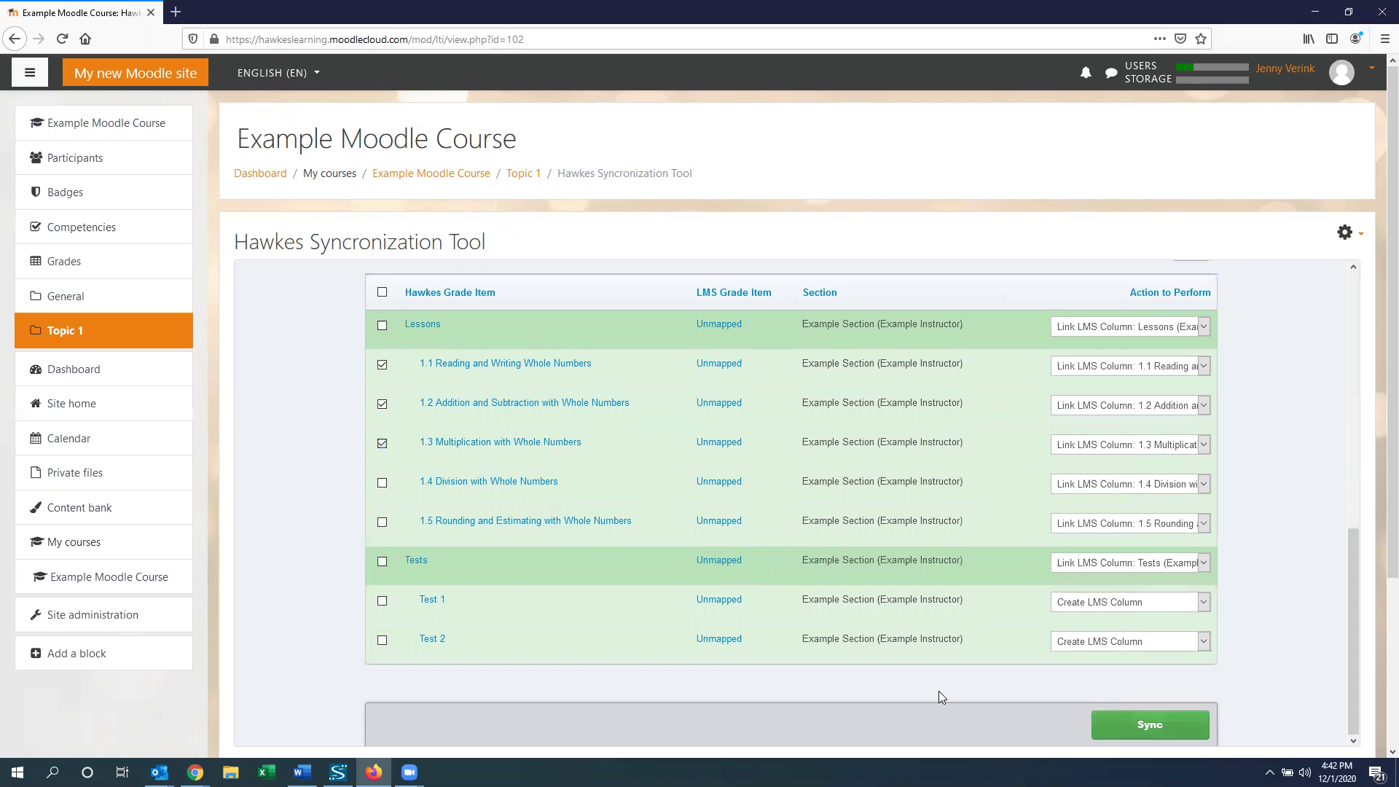
Open the Assignment Grades page of the synchronization tool and review the grade sync options.
scroll(717, 654, "up", 3)
scroll(671, 636, "up", 5)
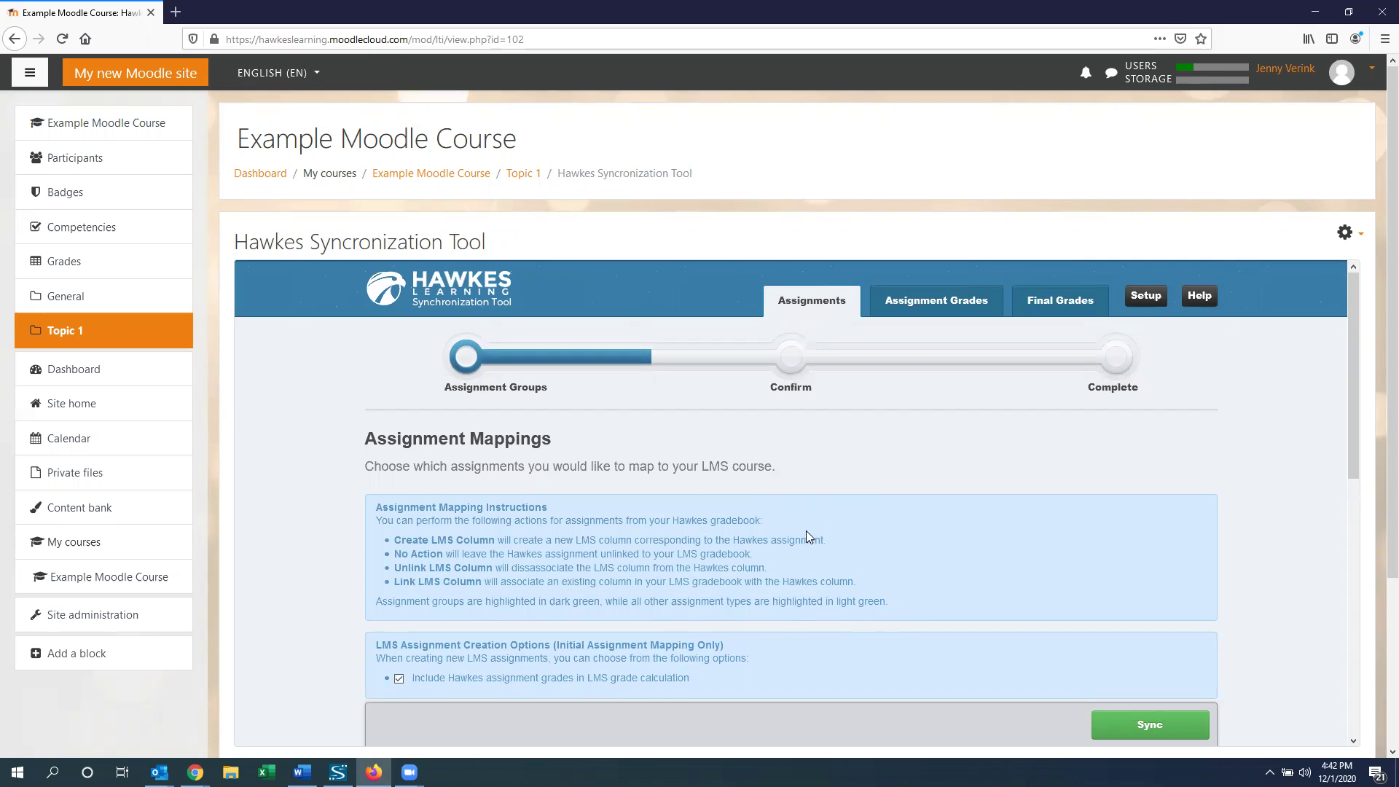
left_click(907, 304)
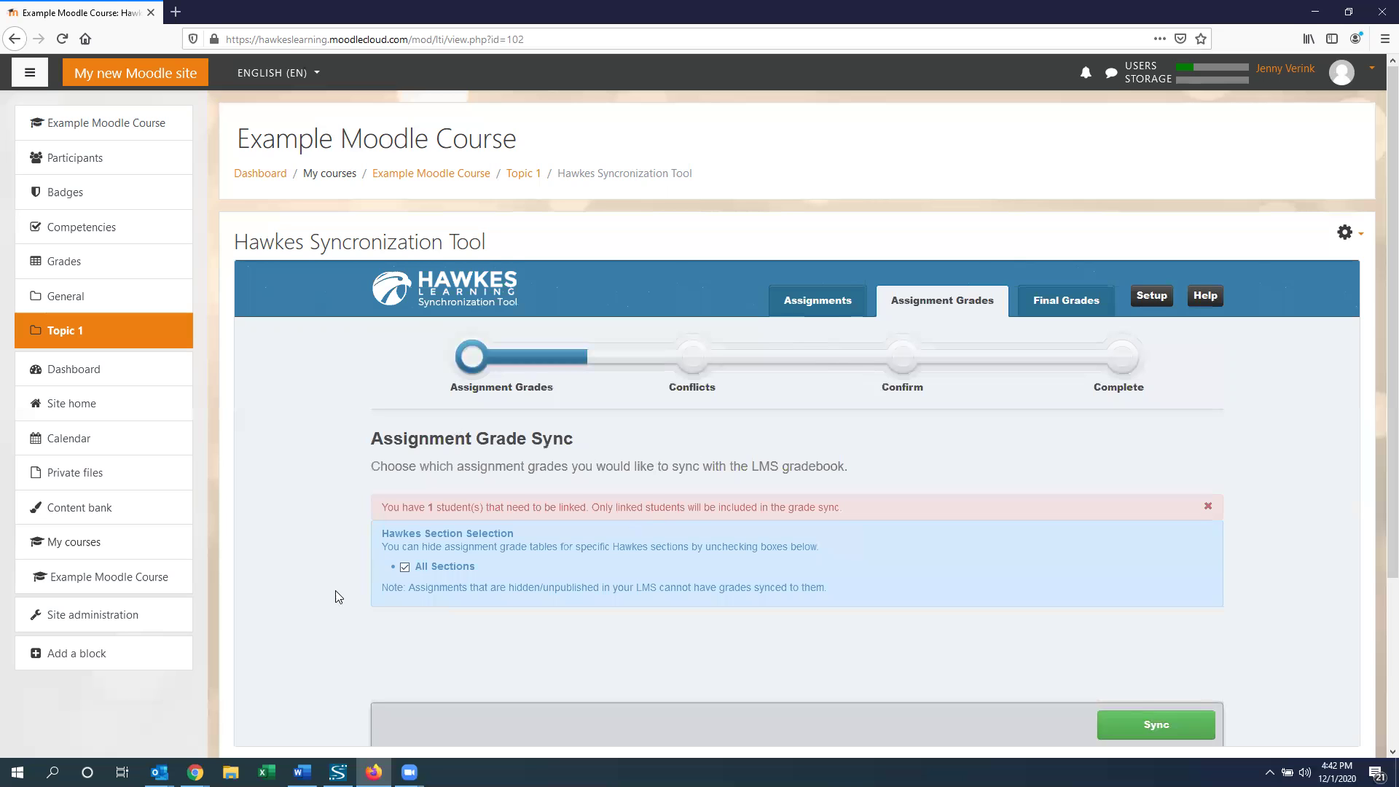
scroll(360, 602, "down", 2)
scroll(428, 556, "up", 1)
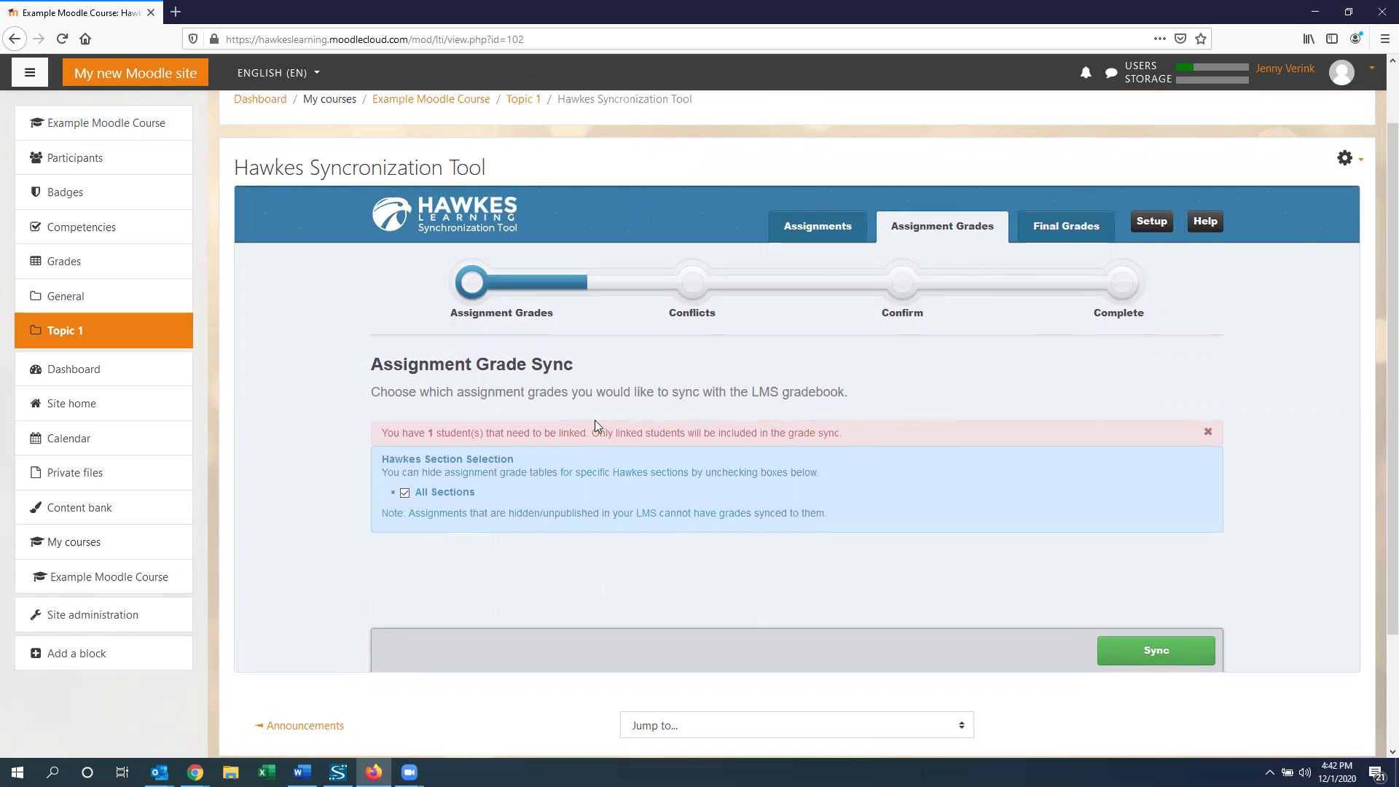
Return to the course and add an External tool activity named "Hawkes Single Sign On" to Topic 1, using the Hawkes Tools preconfigured tool.
left_click(68, 298)
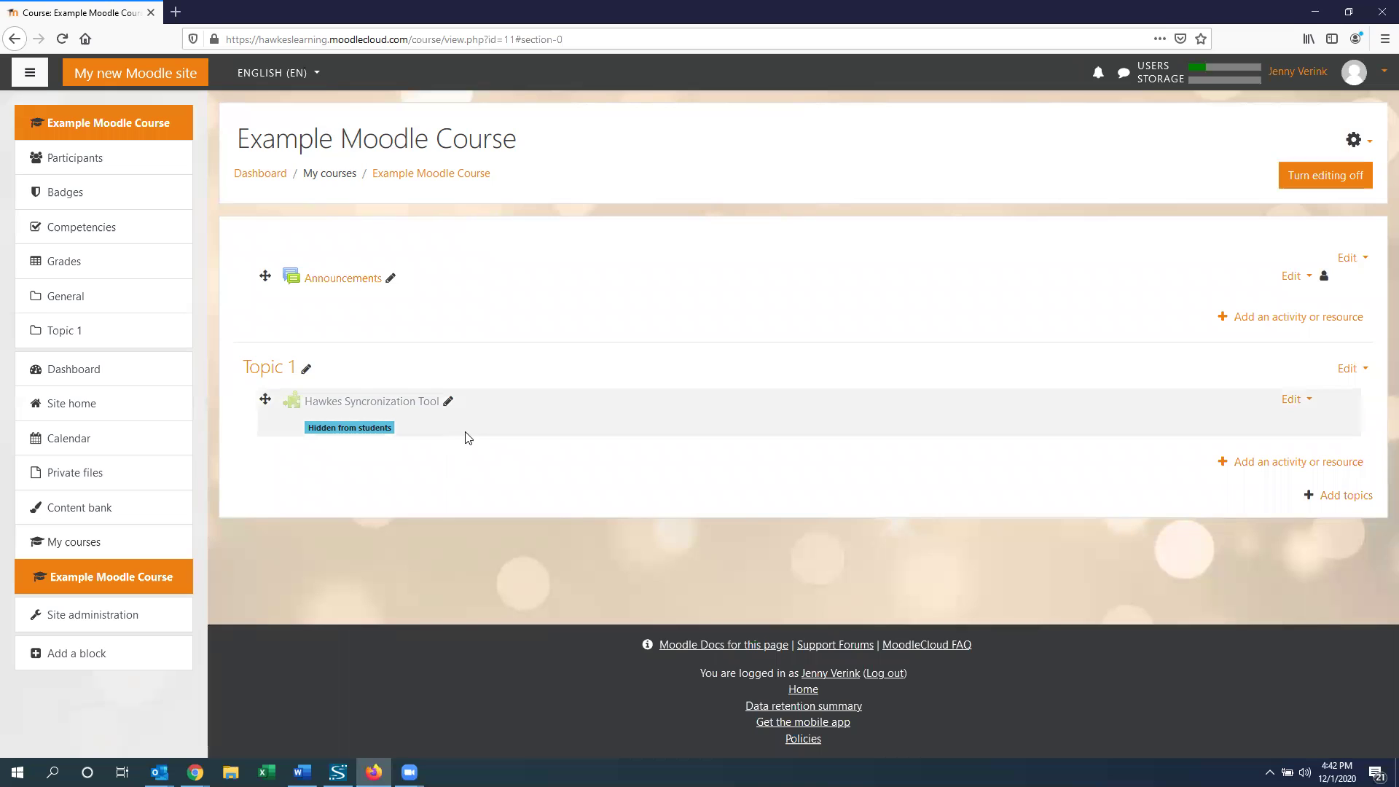
left_click(1263, 463)
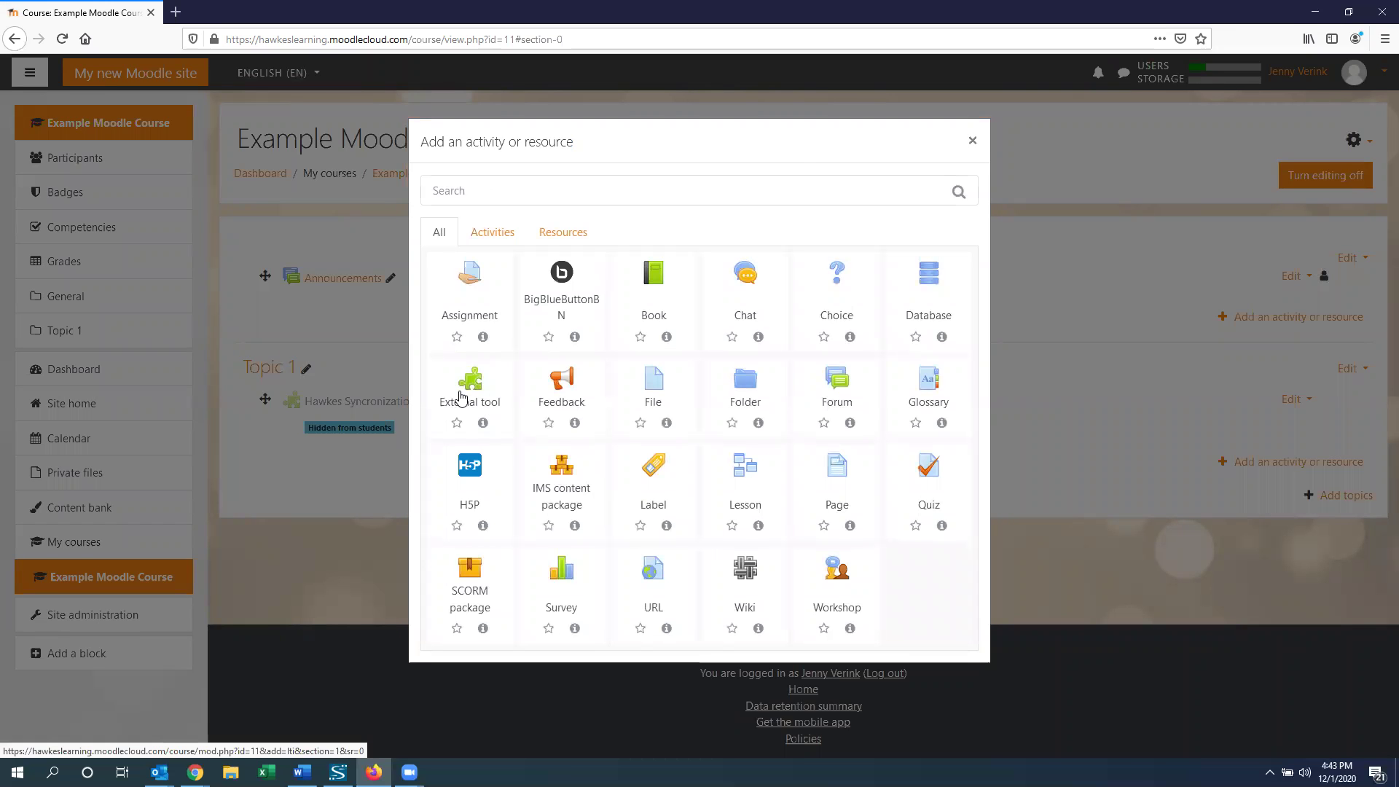
left_click(461, 396)
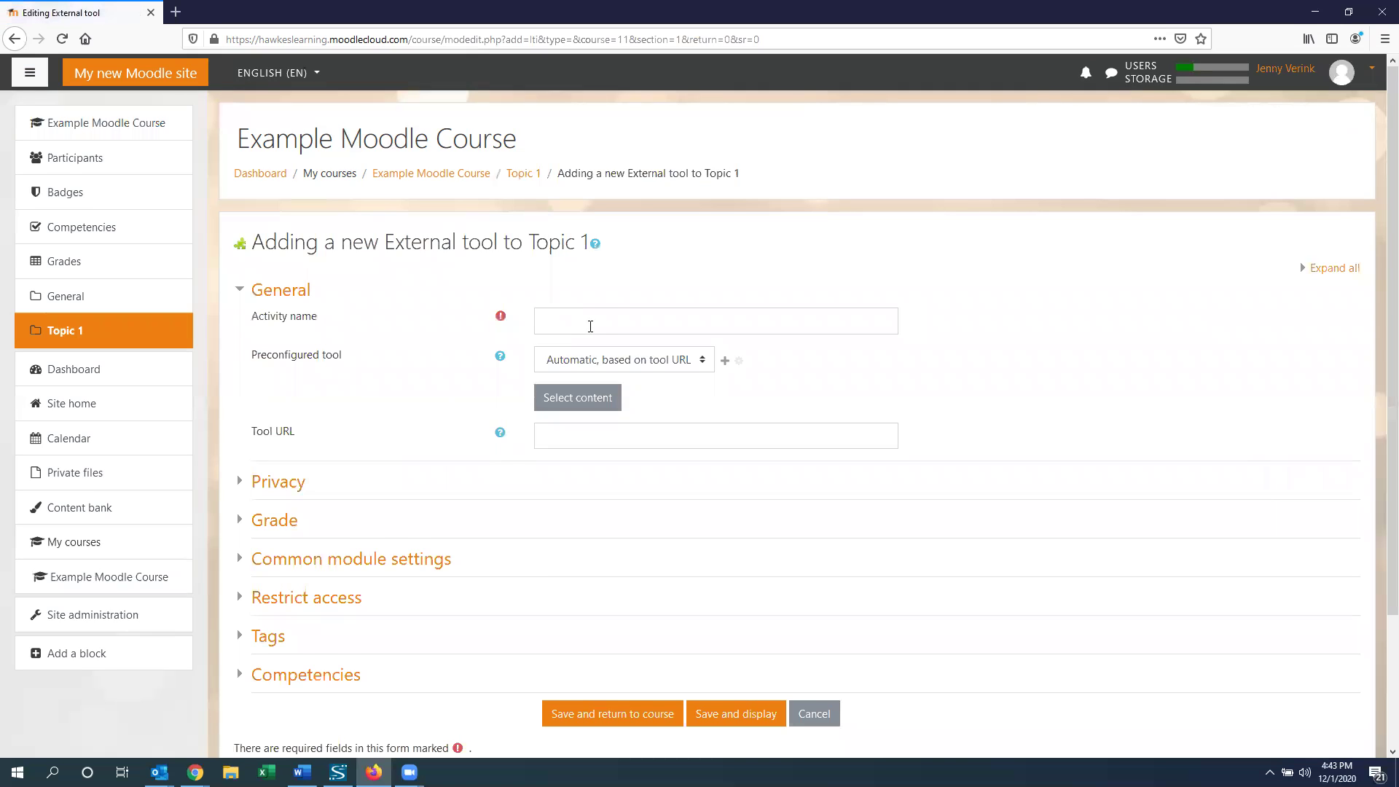
left_click(590, 324)
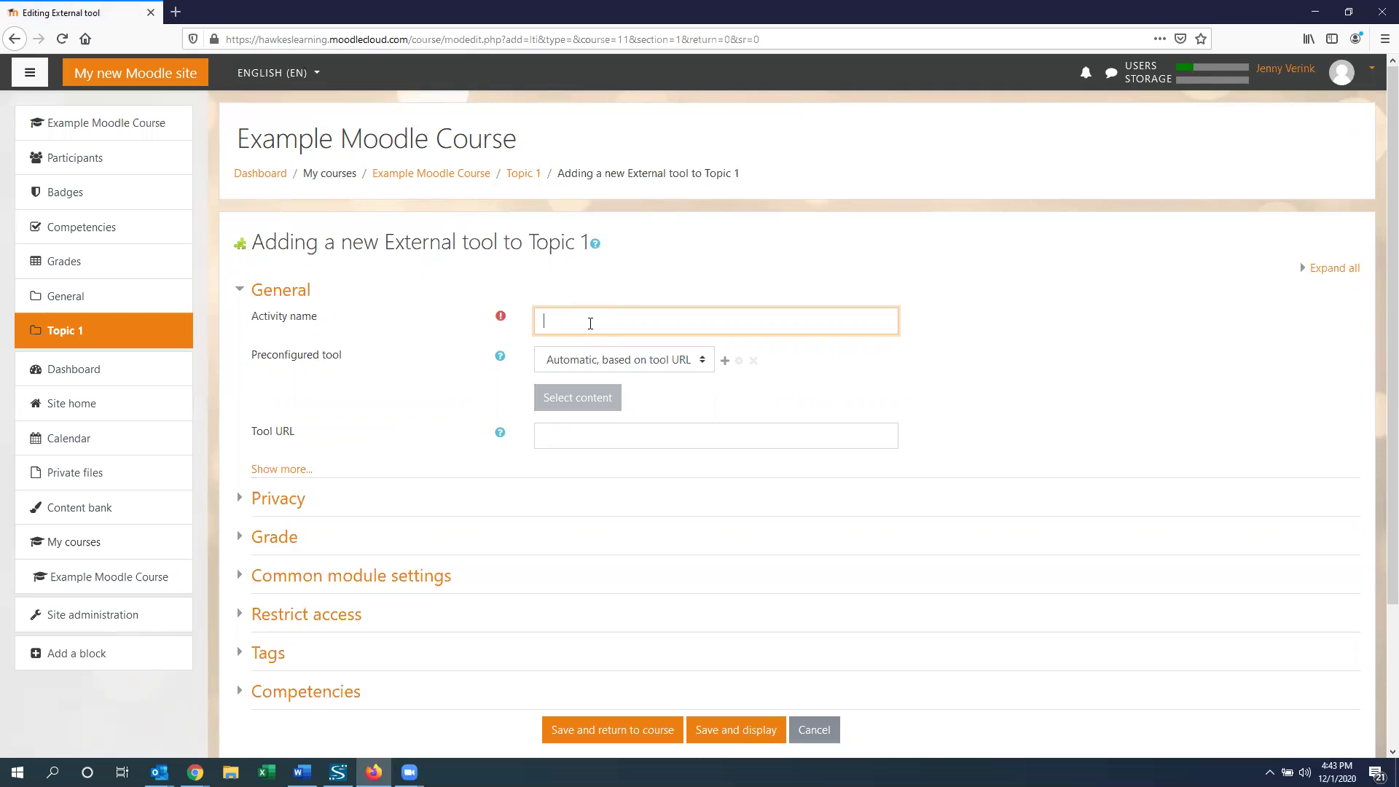
type("Hawkes Single Sign On")
left_click(610, 360)
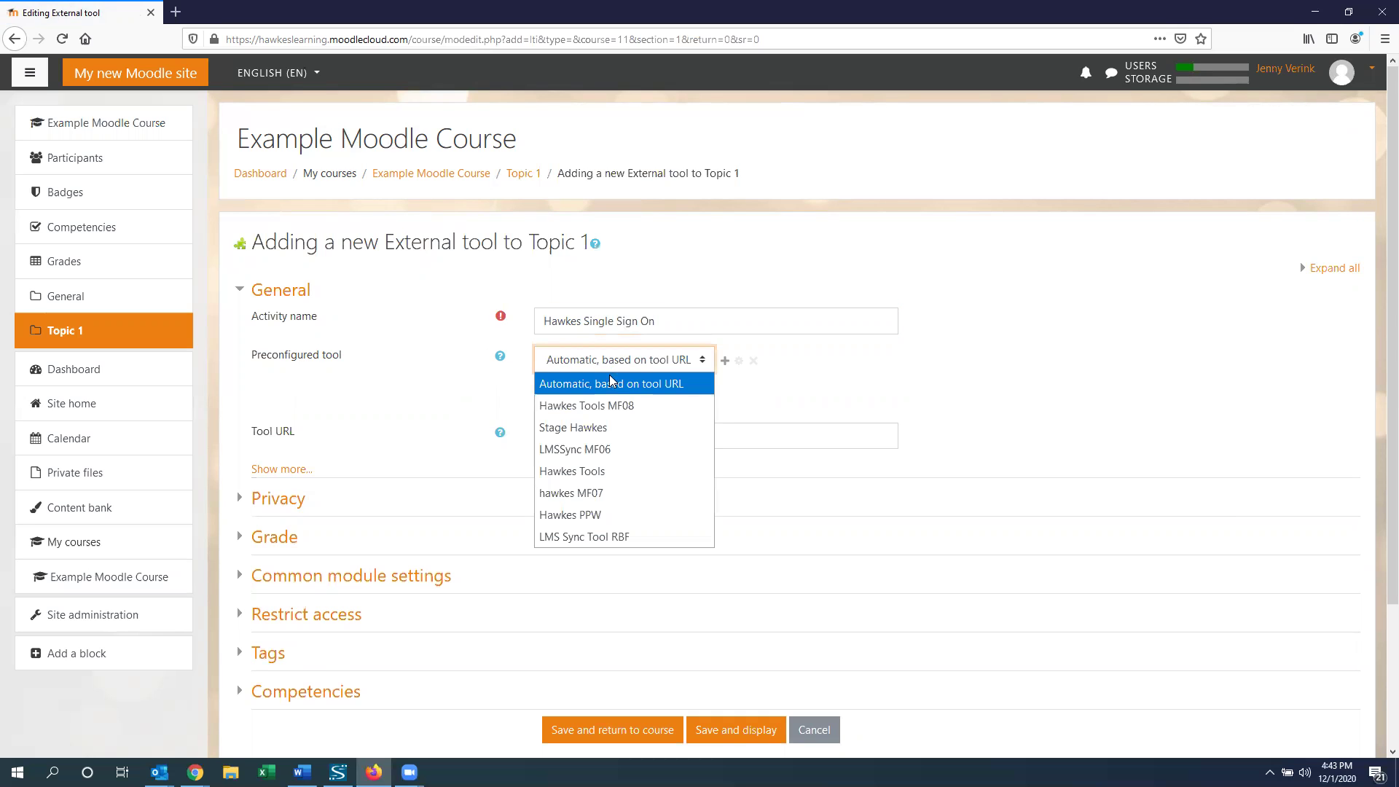
left_click(613, 466)
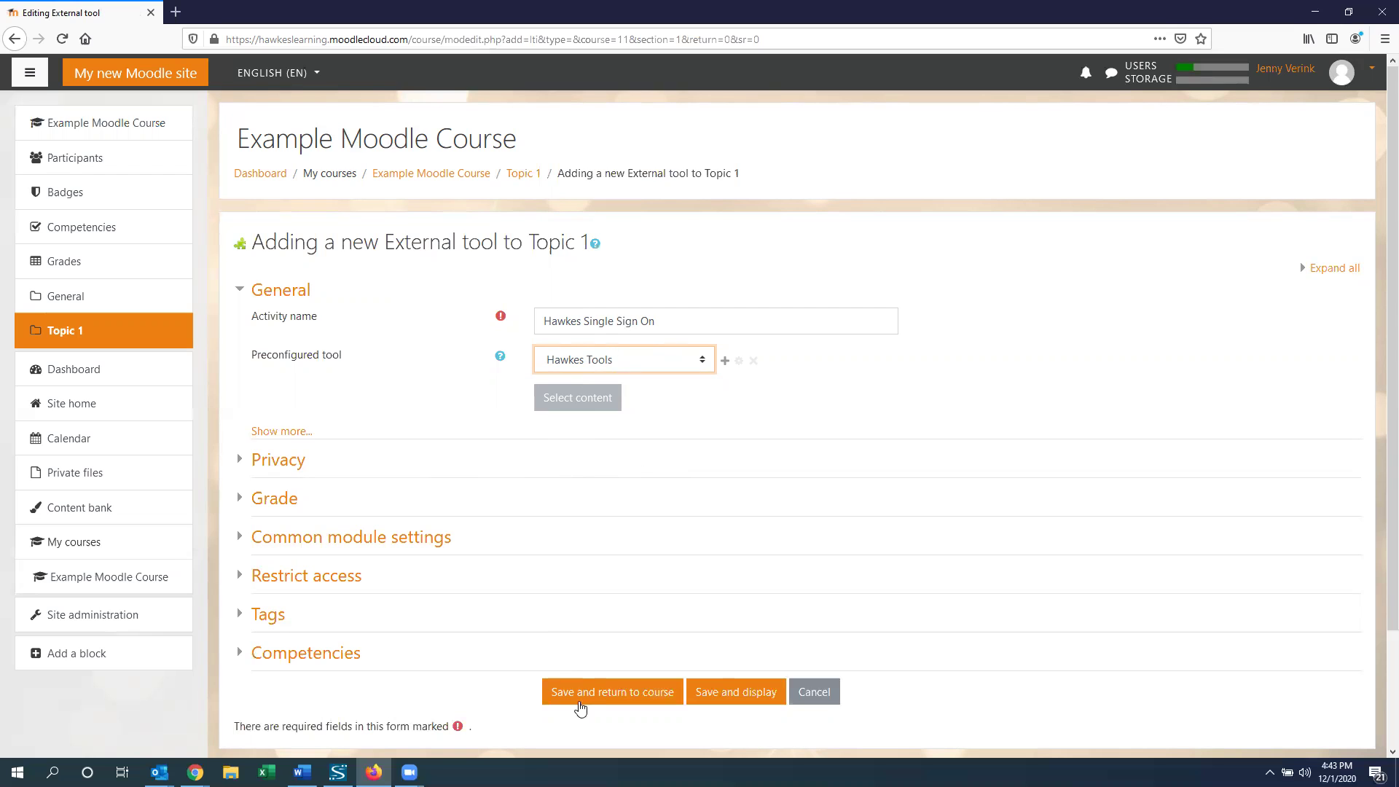
left_click(593, 694)
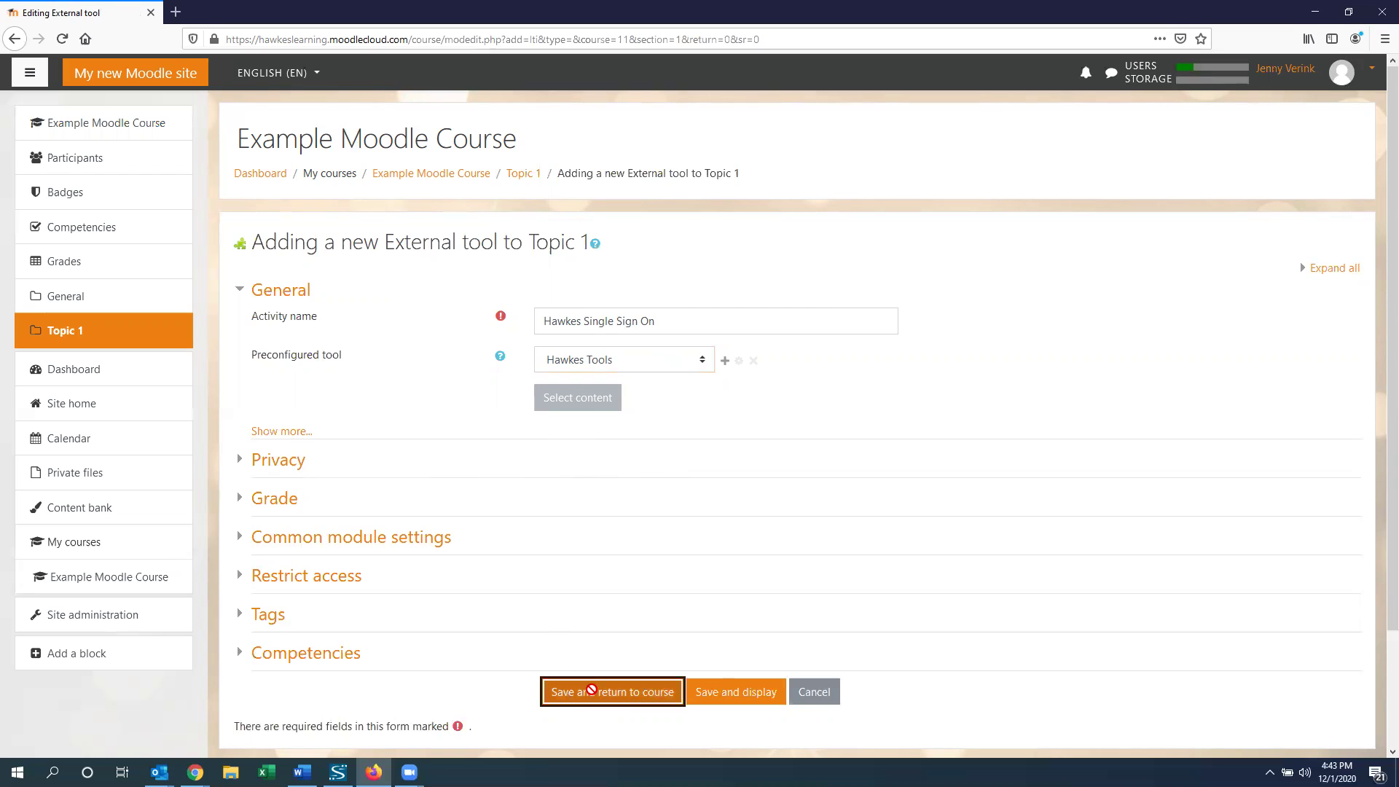